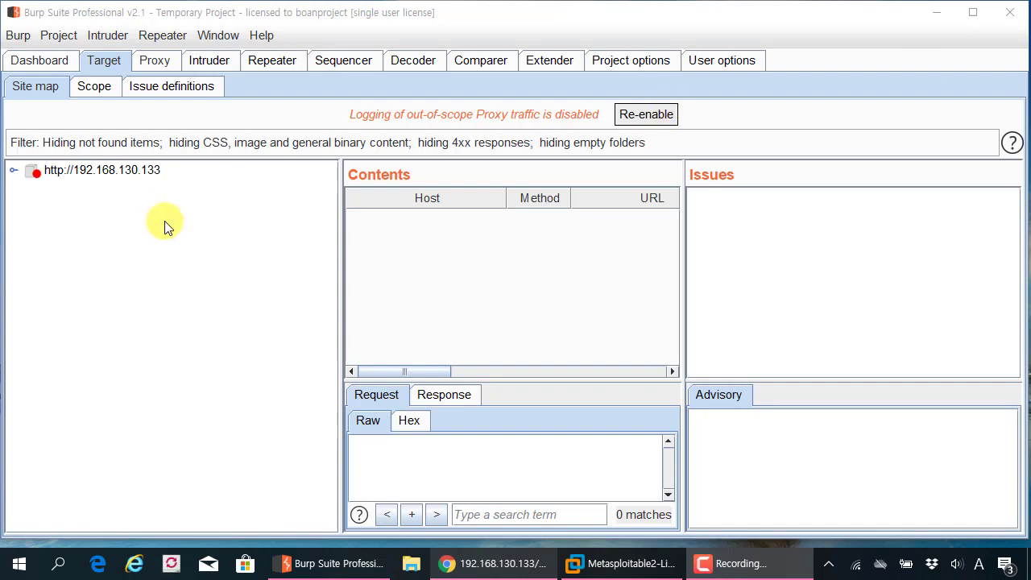
left_click(13, 170)
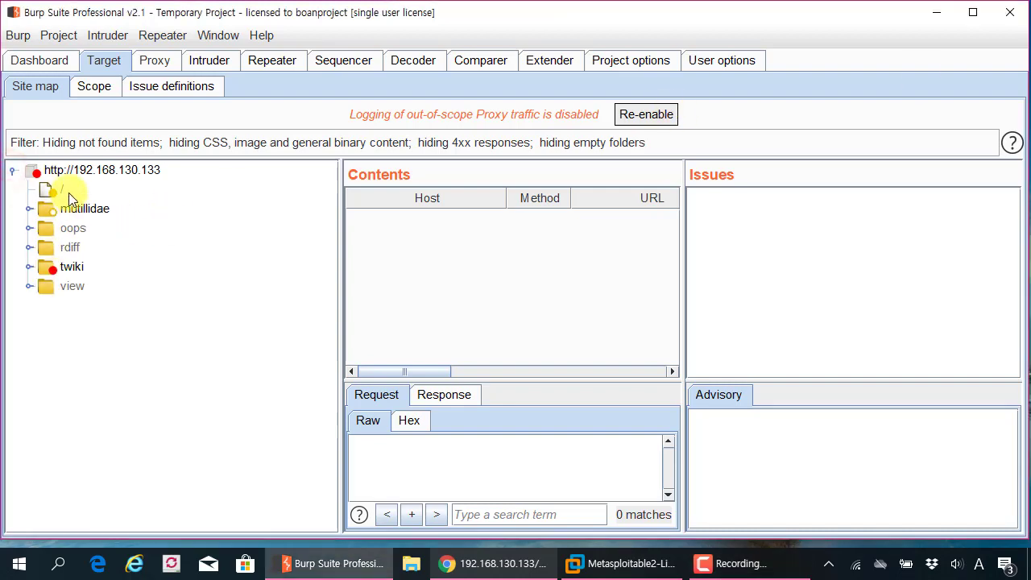
left_click(103, 169)
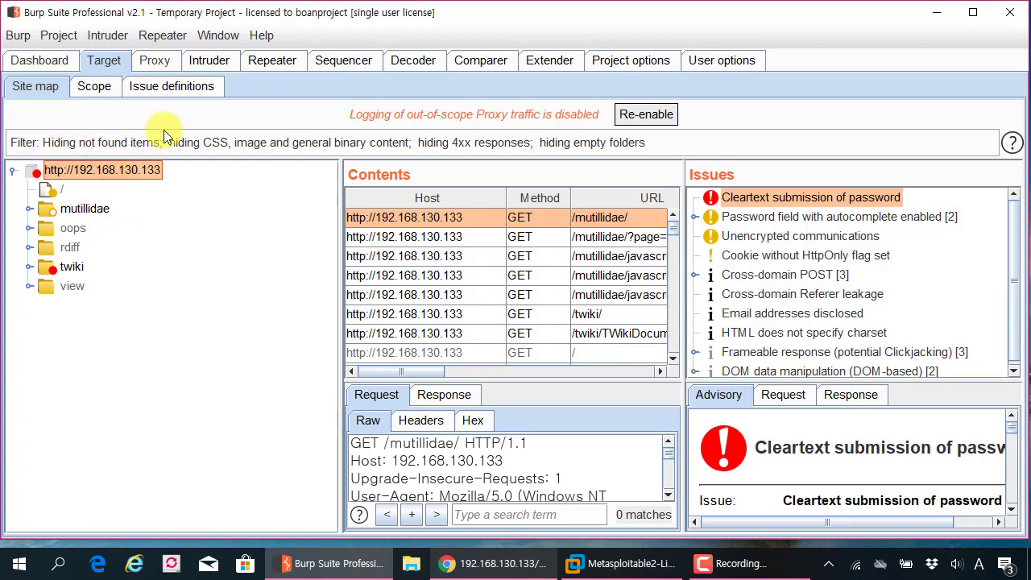
- Check the proxy's Intercept page, and look through the HTTP history, including the request for /p/pub/icn/txt.gif
left_click(155, 60)
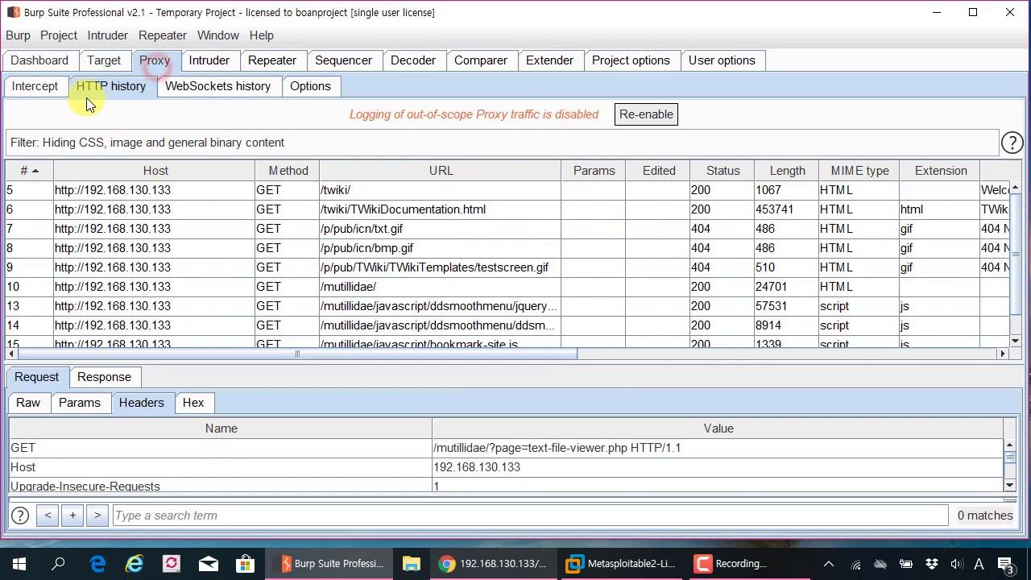
left_click(59, 86)
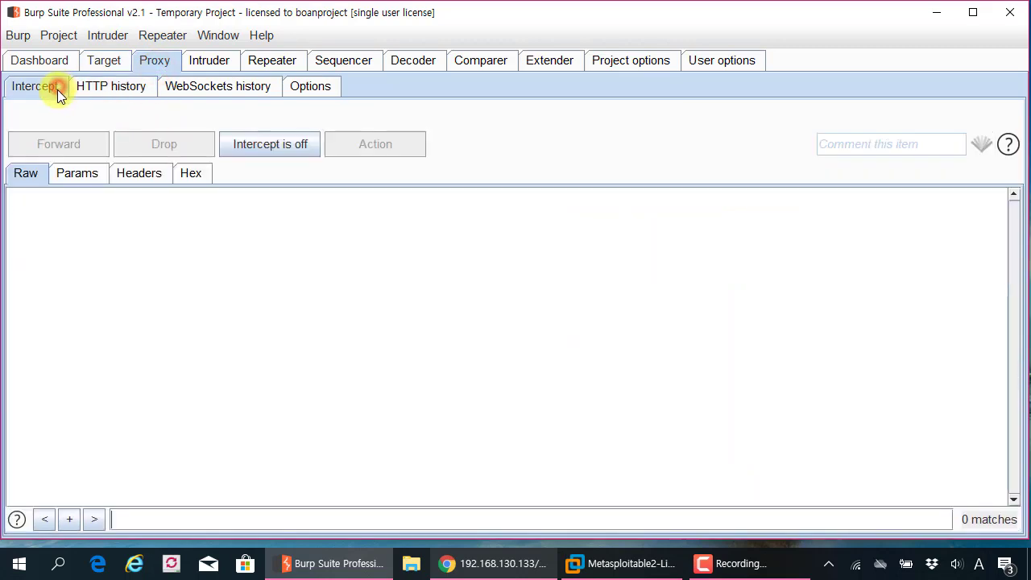
left_click(116, 87)
left_click(366, 229)
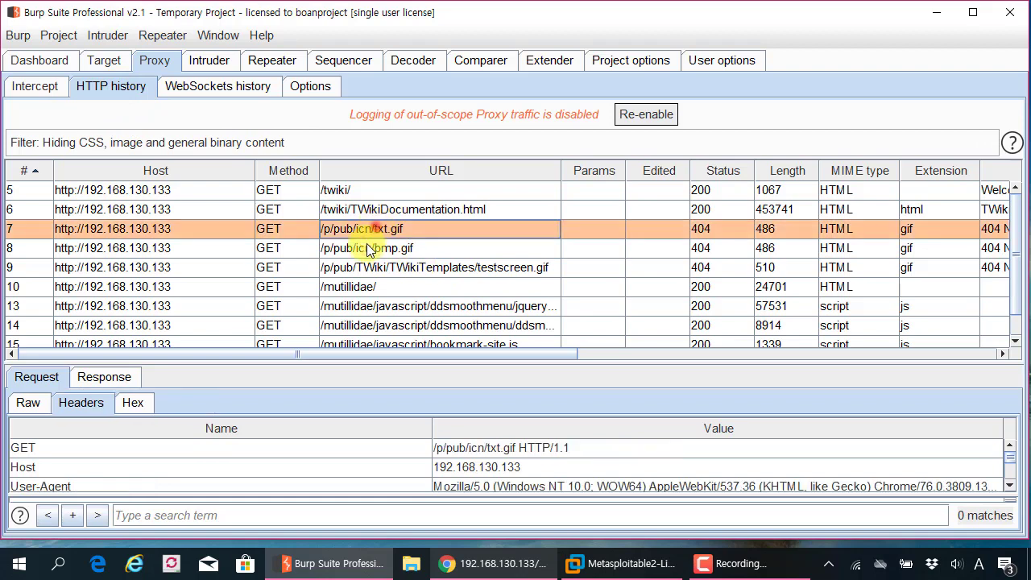
scroll(255, 264, "down", 1)
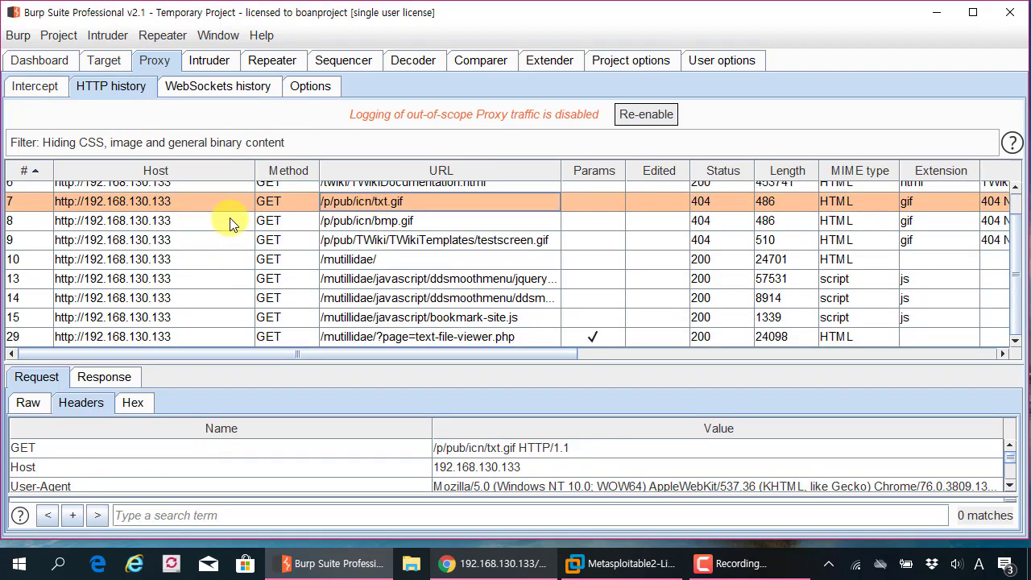
scroll(48, 193, "up", 1)
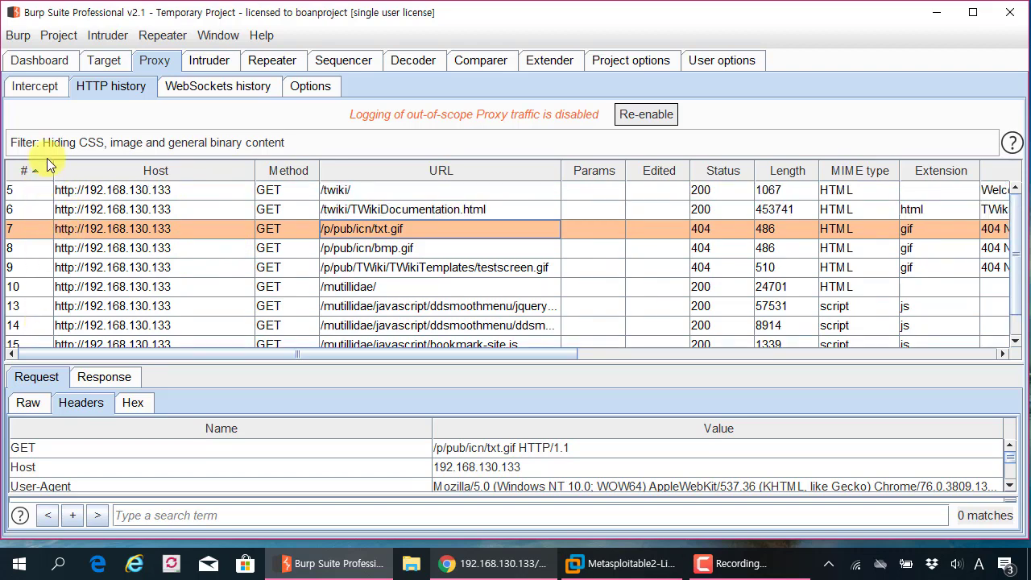
scroll(60, 229, "down", 1)
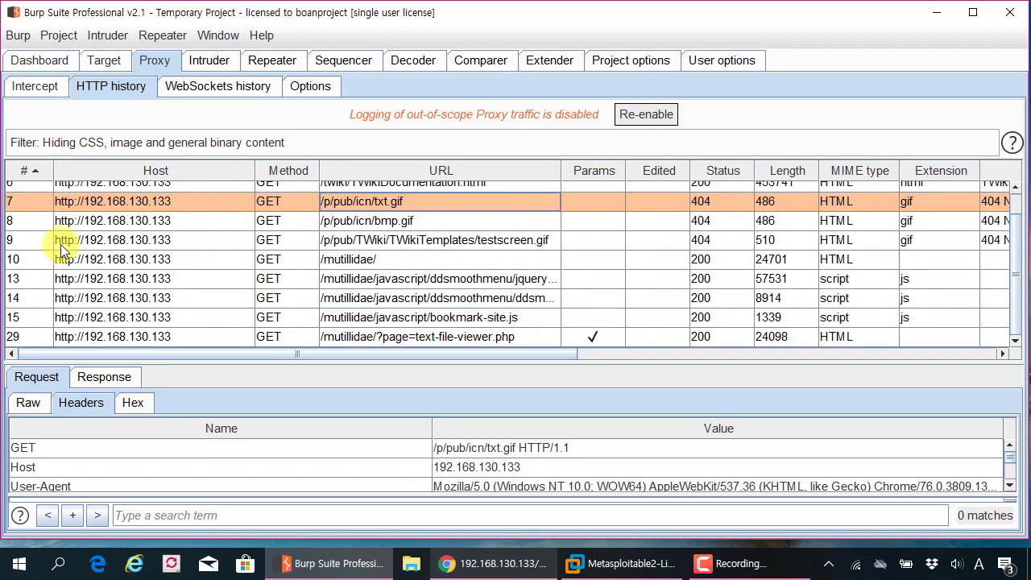
- In Chrome, return to the Mutillidae home page and open Text File Viewer under OWASP Top 10, A4 - Insecure Direct Object References
left_click(467, 563)
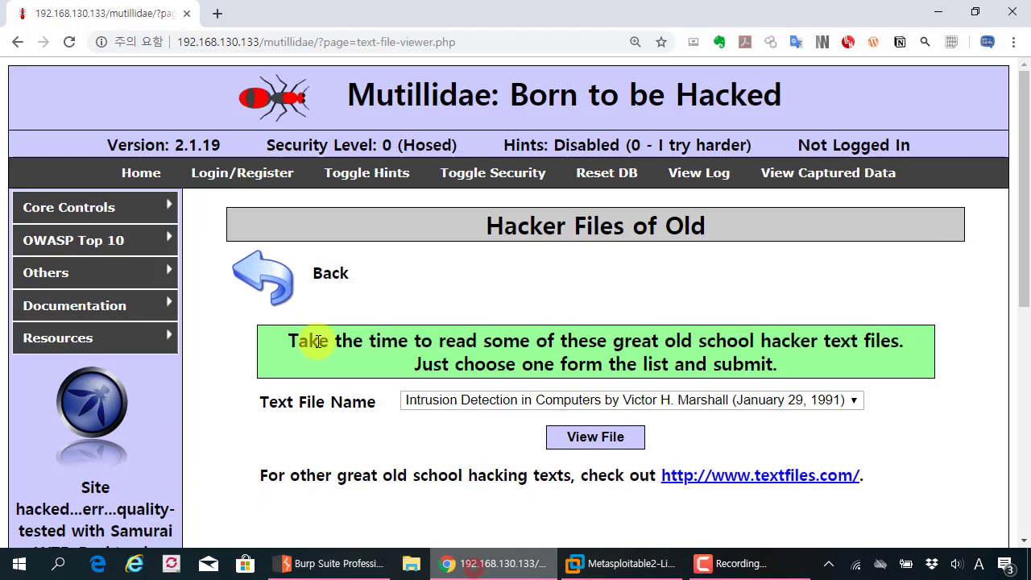
left_click(18, 42)
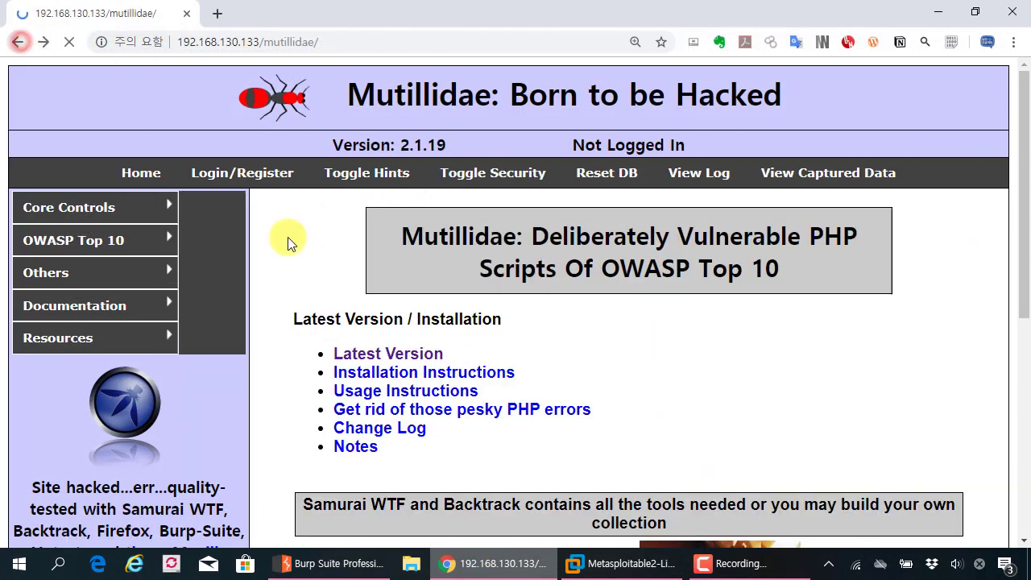
mouse_move(120, 250)
mouse_move(287, 345)
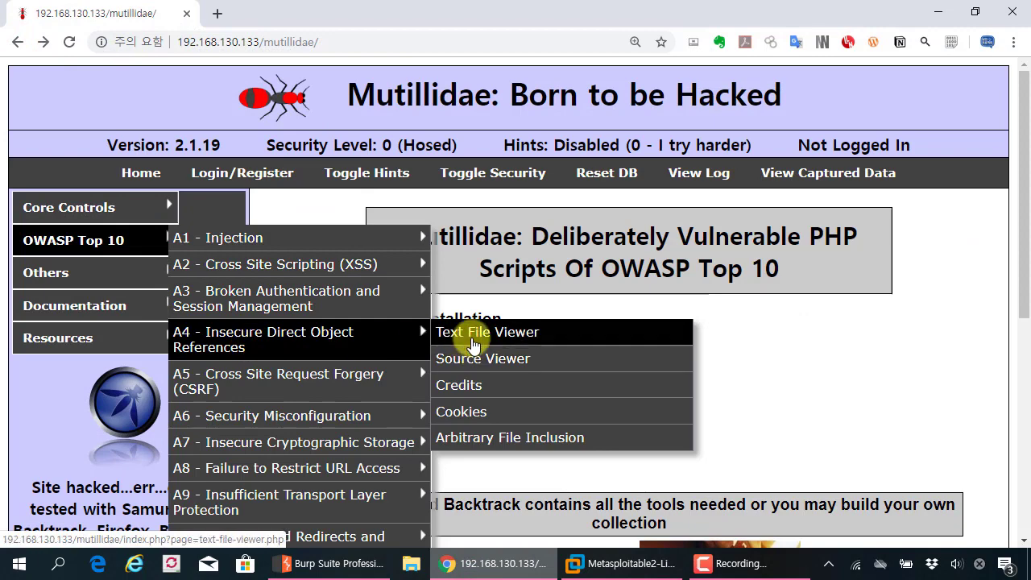
left_click(471, 335)
- Switch back to Burp Suite and display the headers of the newest request, /mutillidae/index.php?page=text-file-viewer.php
key("alt+Tab")
scroll(172, 279, "down", 1)
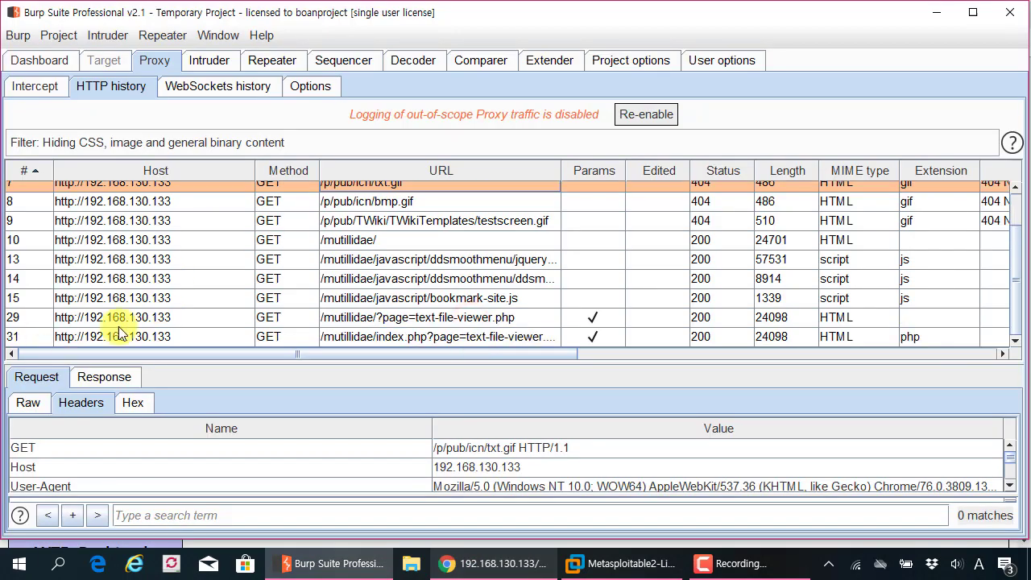
left_click(115, 339)
- Review the history from its earliest entries, viewing the /twiki/, txt.gif and TWikiDocumentation.html requests
scroll(102, 295, "up", 1)
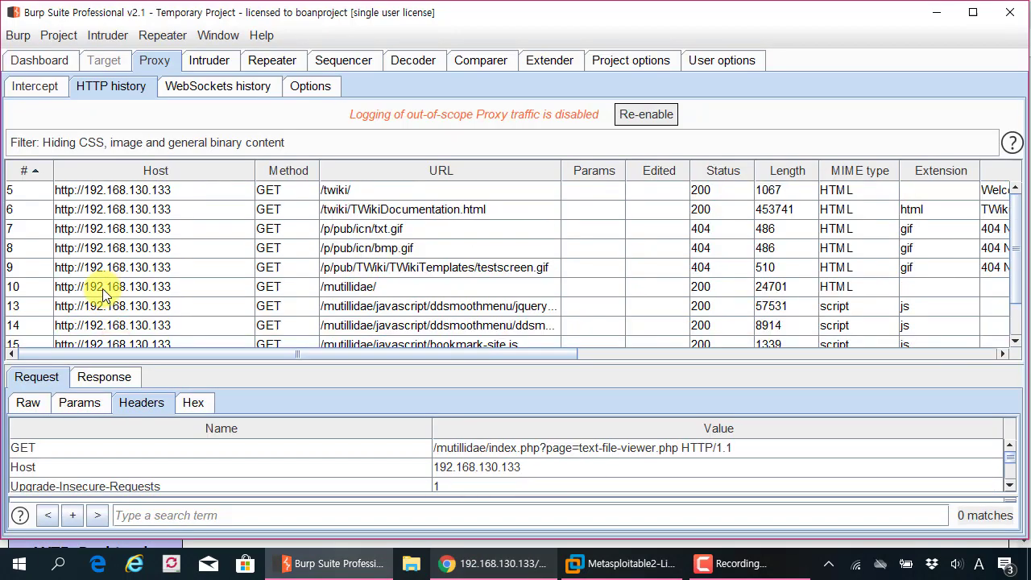
left_click(24, 194)
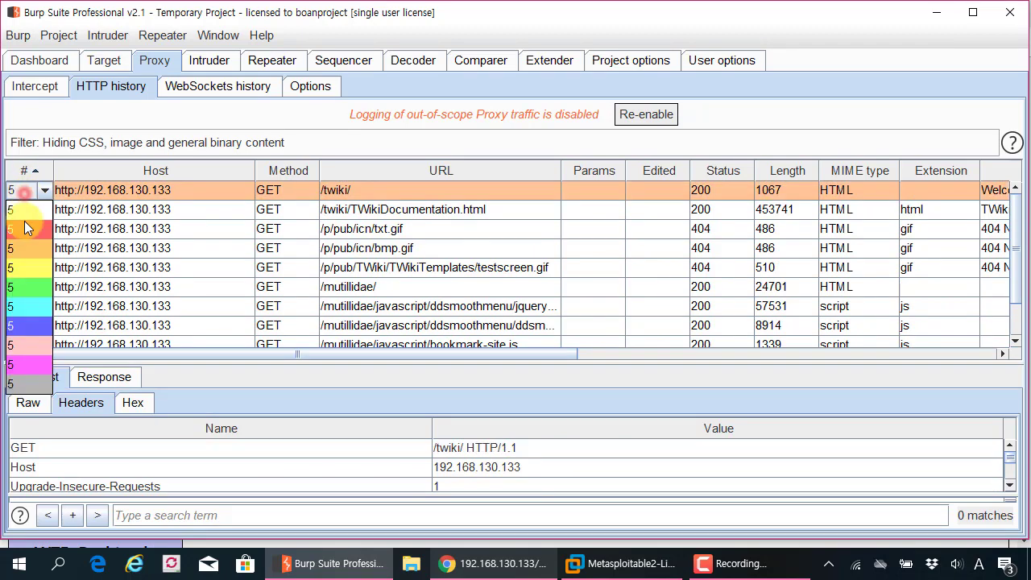
left_click(95, 211)
left_click(107, 229)
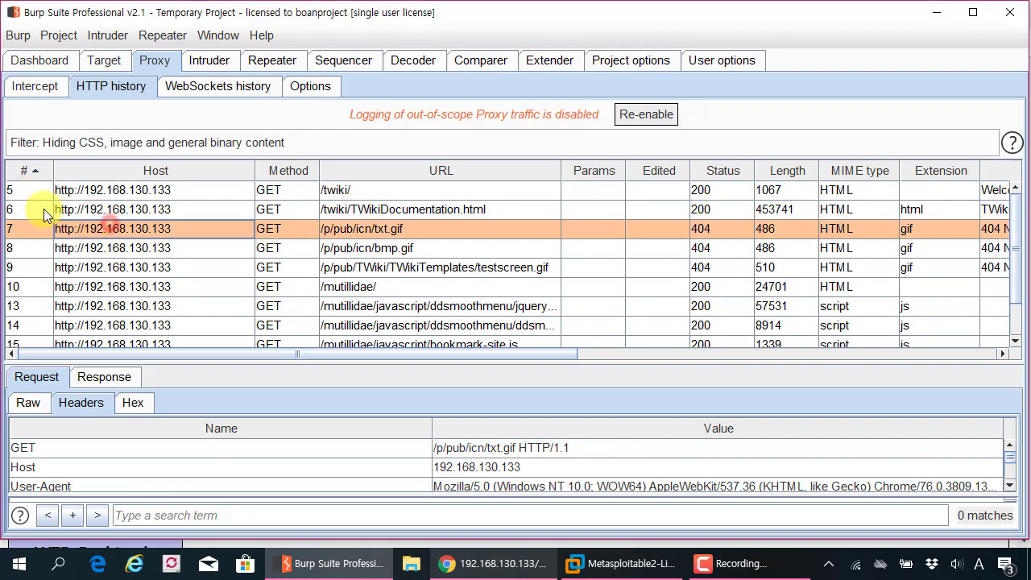
left_click(106, 211)
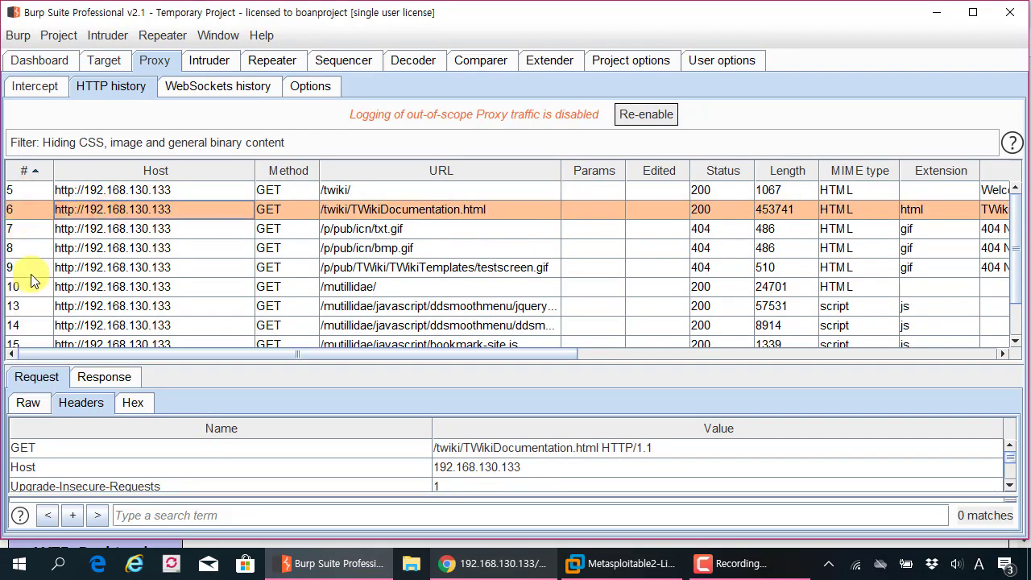
scroll(26, 257, "down", 3)
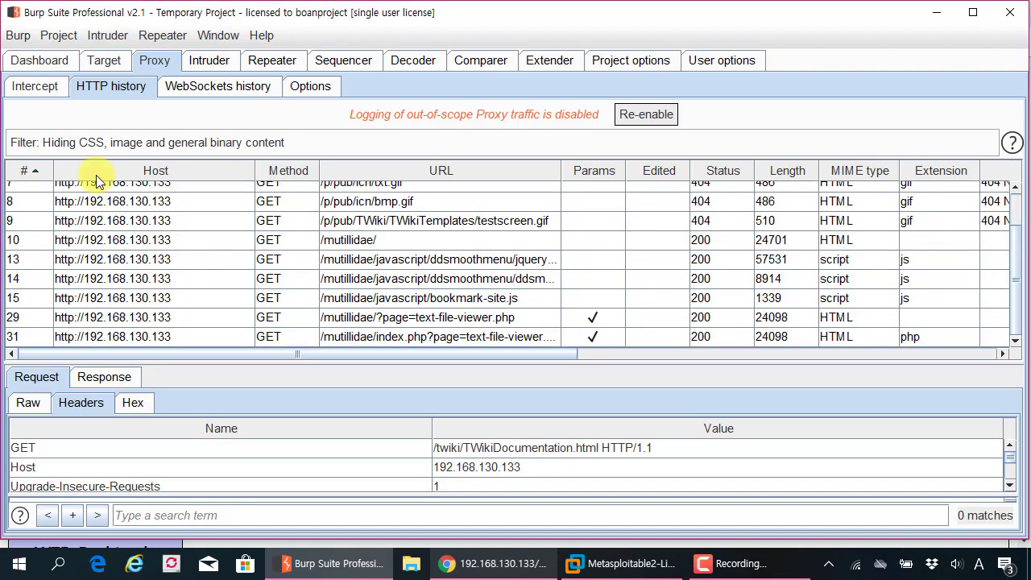
- Revisit the proxy's Intercept page and HTTP history, and bring up the target's site map
left_click(57, 88)
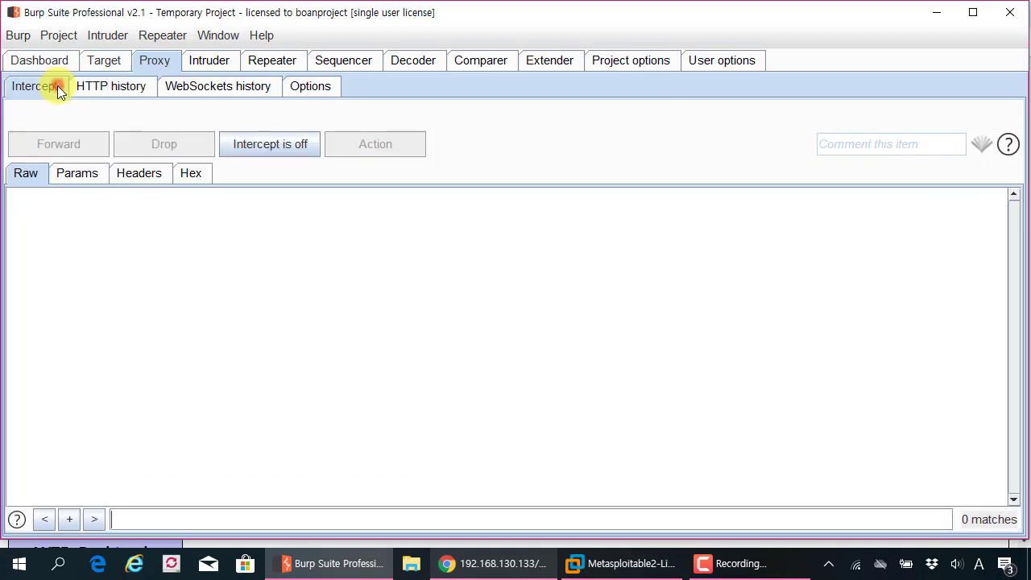
left_click(84, 88)
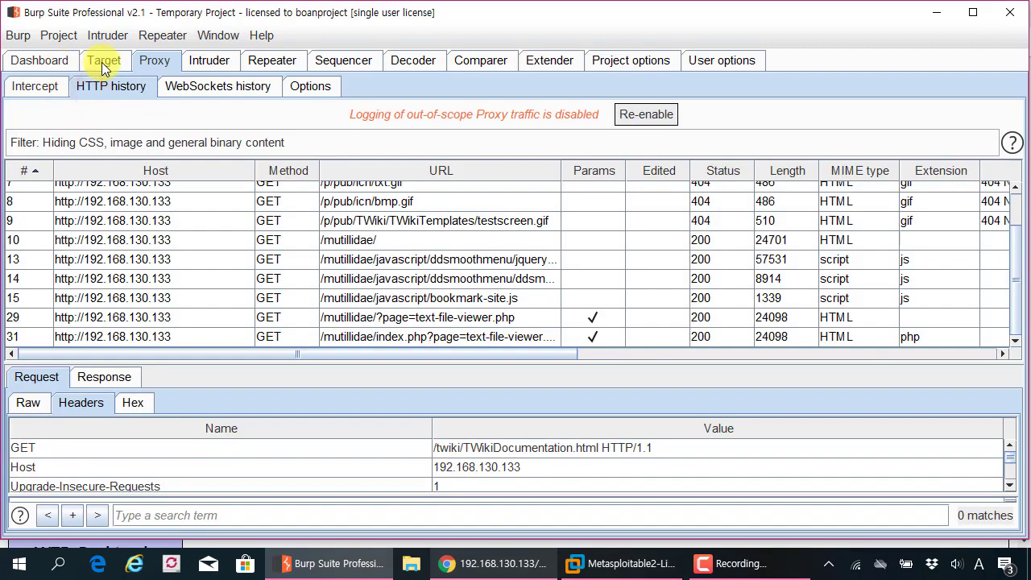
left_click(105, 62)
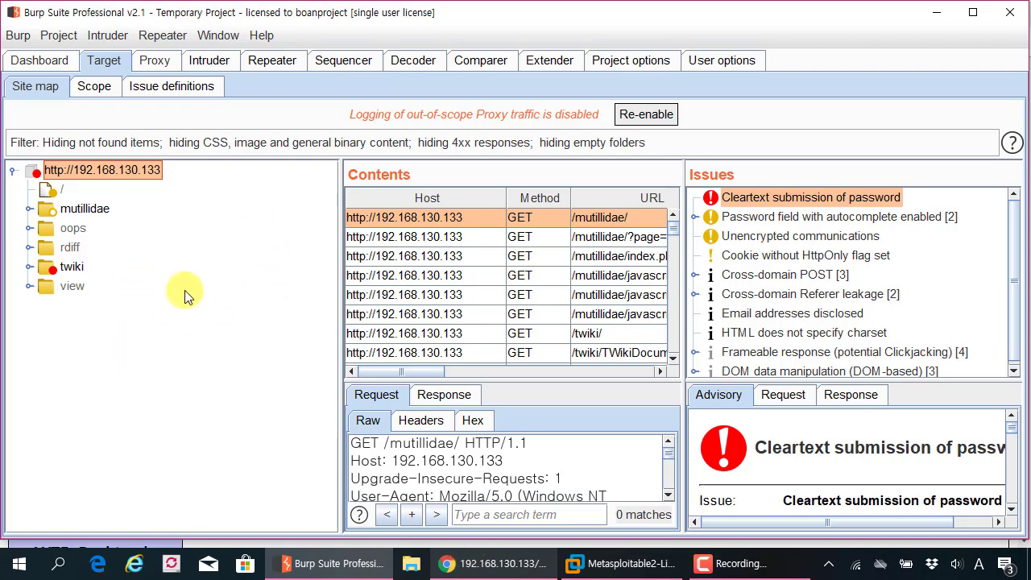
- Return to the HTTP history and view the headers of the jquery.min.js, TWikiDocumentation.html, txt.gif and bmp.gif requests
left_click(157, 63)
left_click(150, 256)
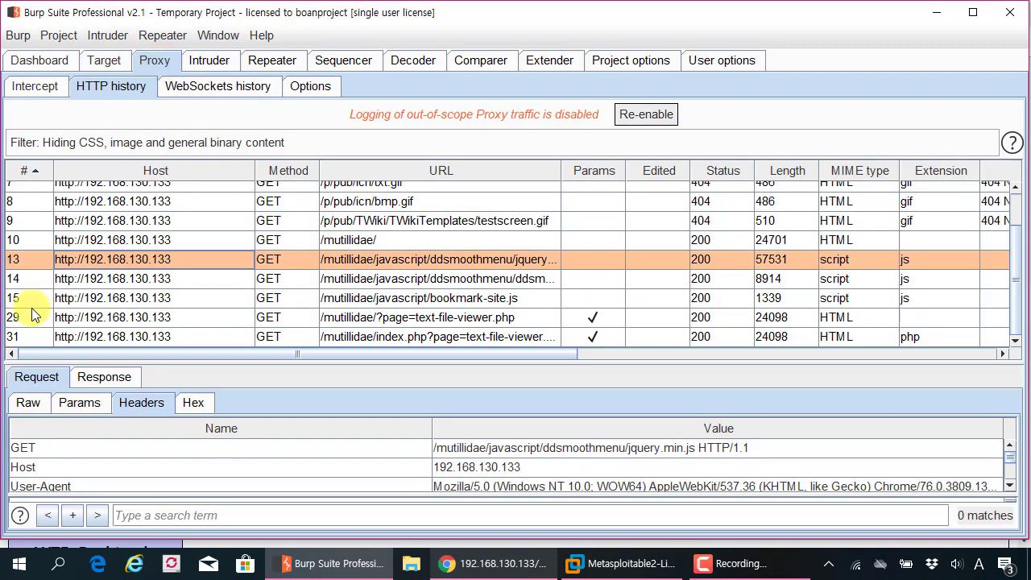
scroll(268, 253, "up", 1)
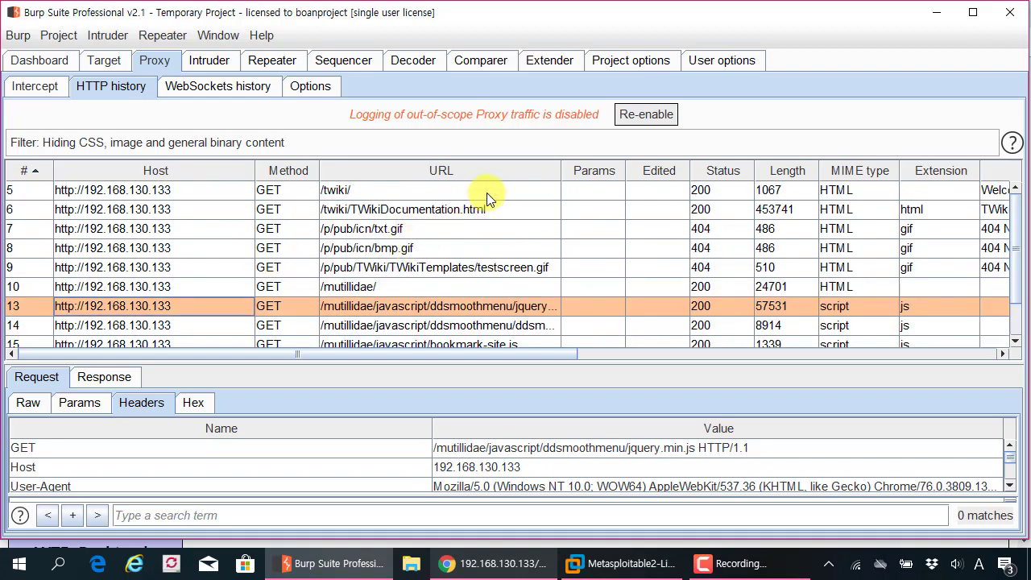
left_click(209, 211)
key("Down")
key("Down")
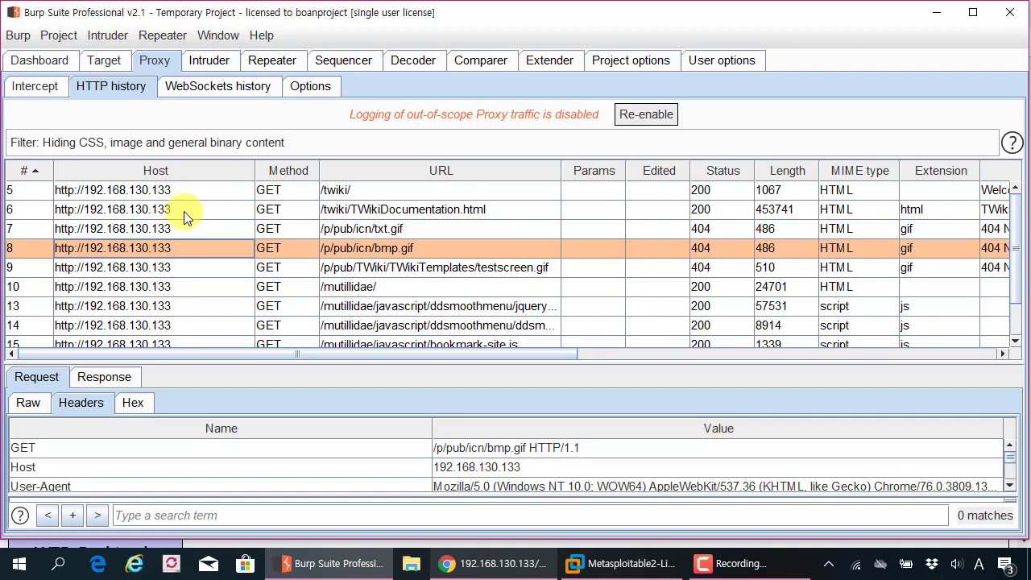
- Compare the site map's folder tree with the chronological HTTP history, viewing the txt.gif request
left_click(101, 61)
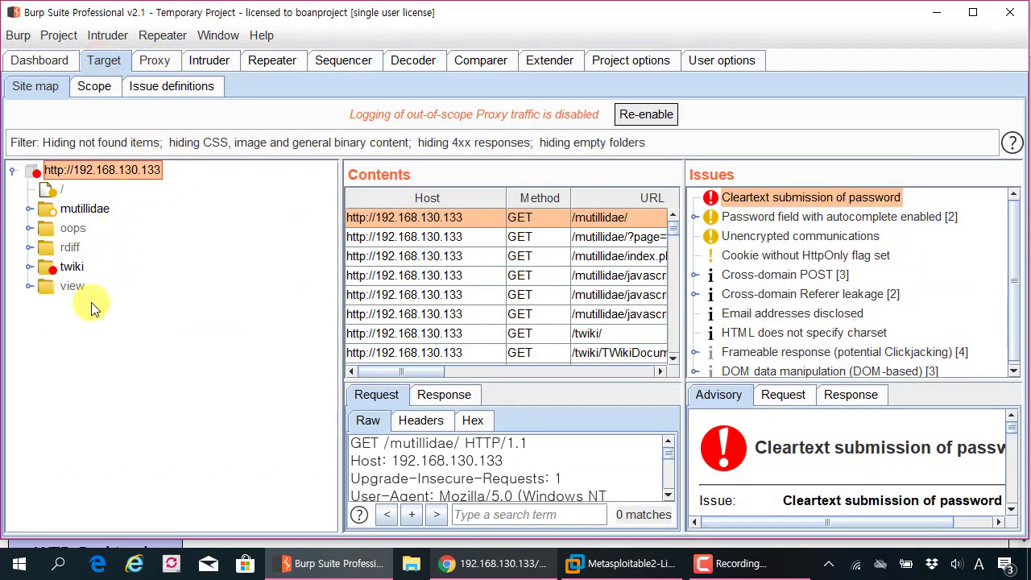
left_click(153, 60)
left_click(150, 229)
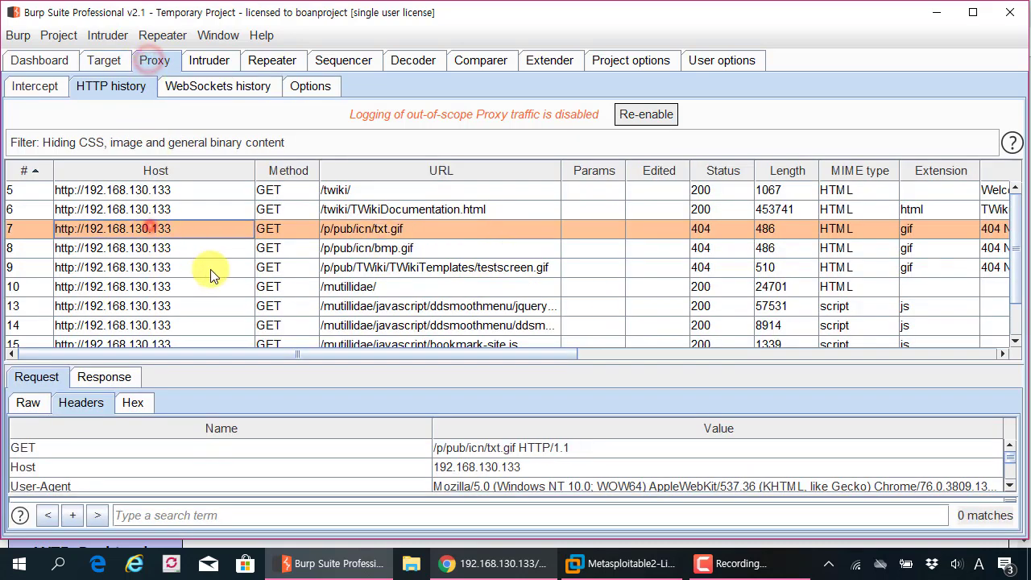
scroll(241, 286, "down", 1)
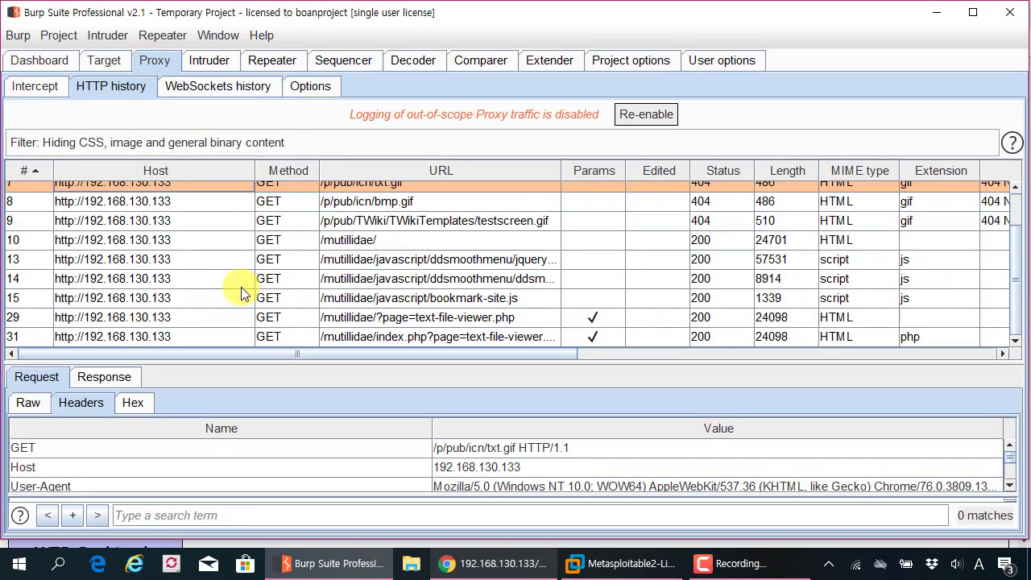
- View the two ddsmoothmenu script requests and examine the history's remaining columns, including IP, Cookies, Time and listener port
left_click(515, 259)
left_click(512, 278)
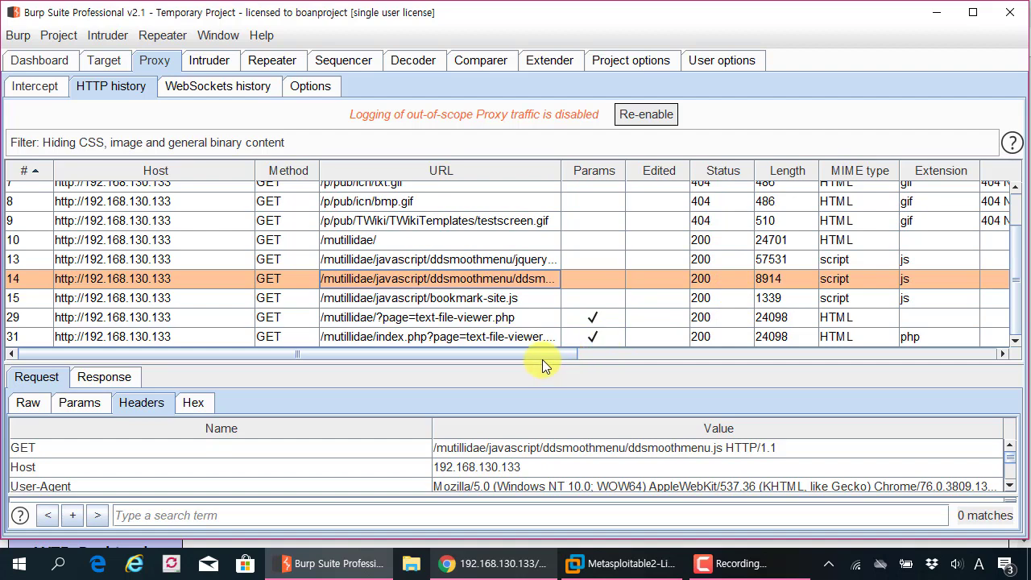
left_click_drag(542, 356, 955, 342)
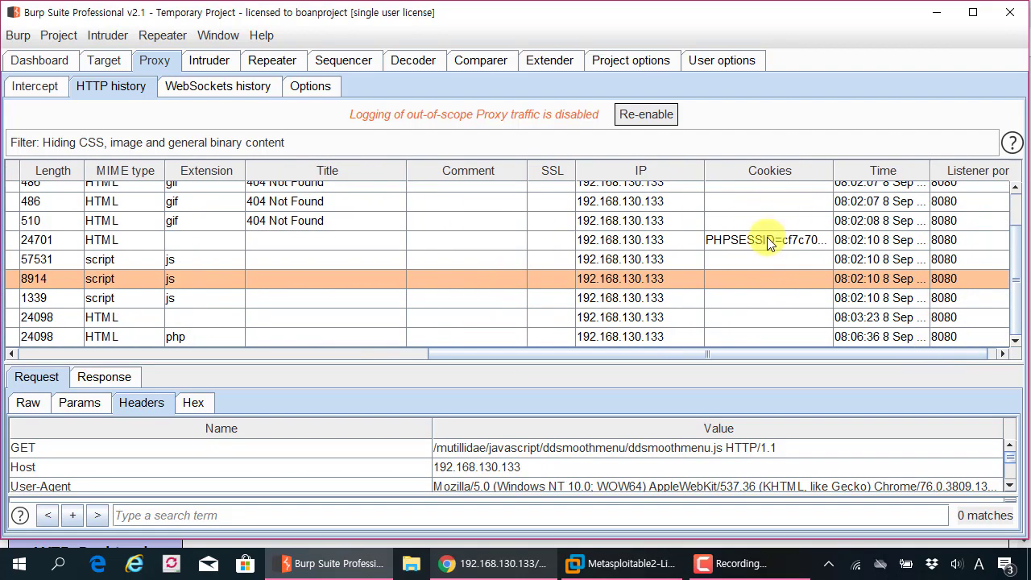
left_click_drag(815, 361, 403, 342)
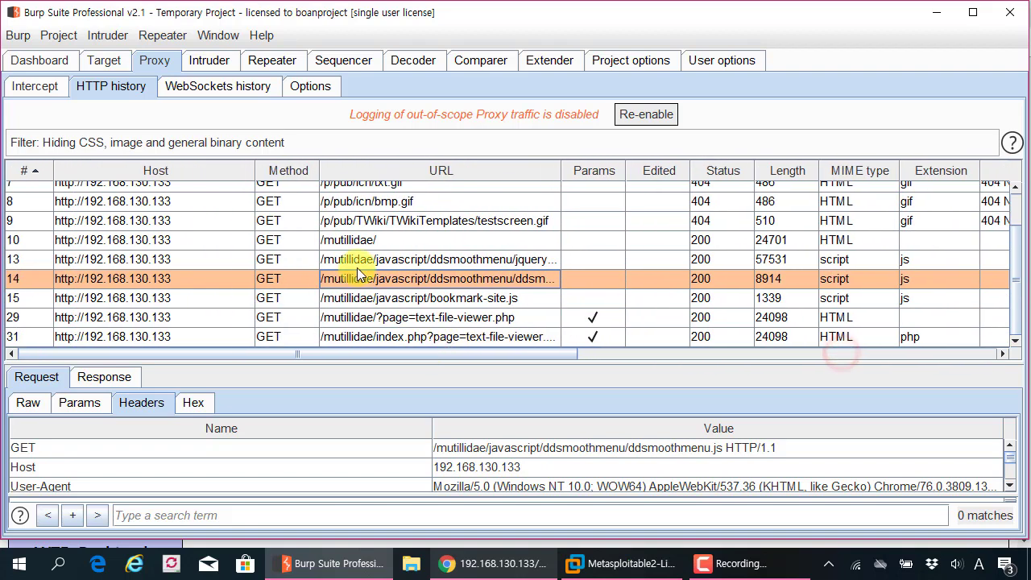
- Select the jquery.min.js request and make the history list slightly taller than the request details area
left_click(355, 259)
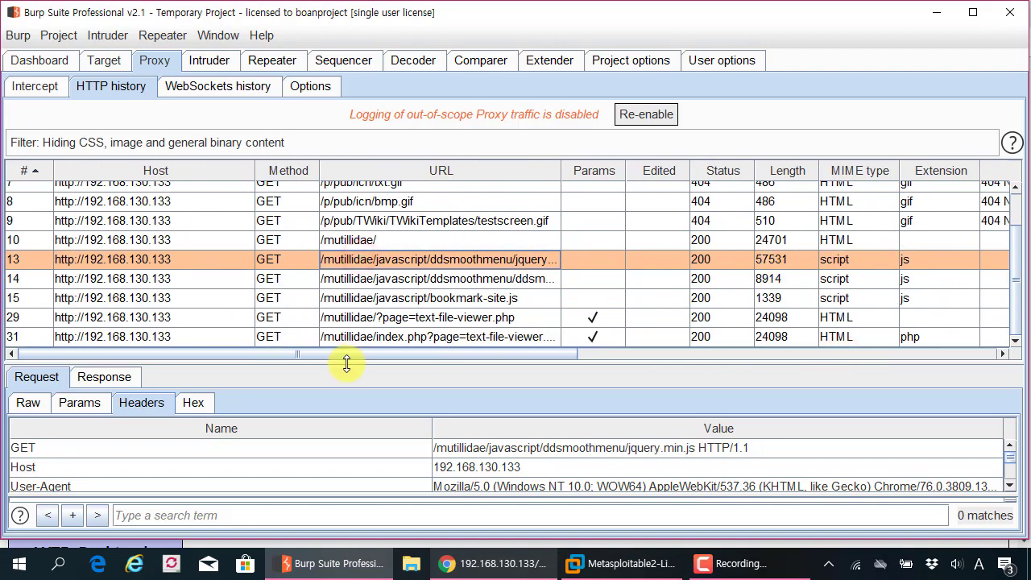
left_click_drag(348, 362, 350, 340)
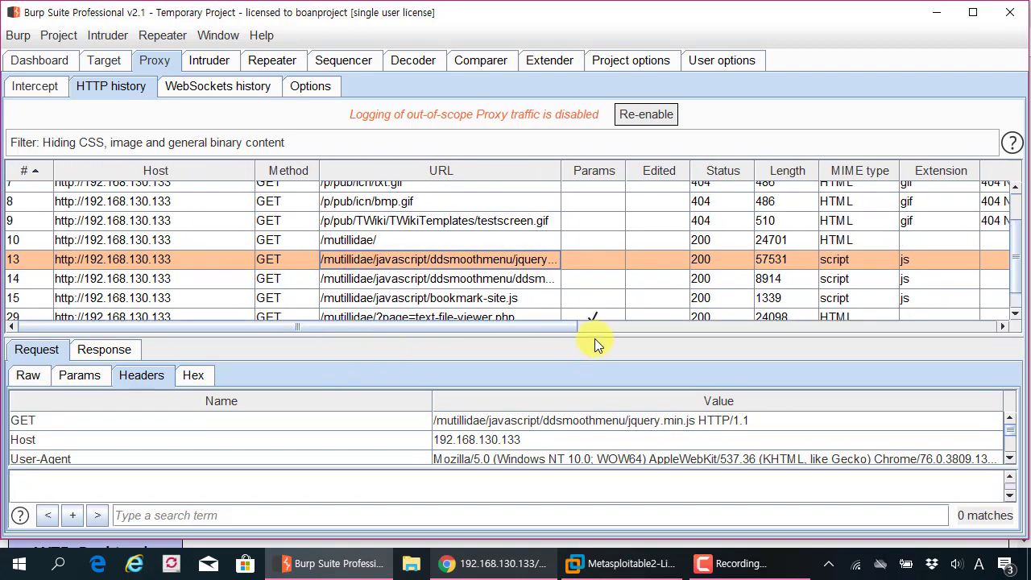
left_click_drag(596, 335, 596, 380)
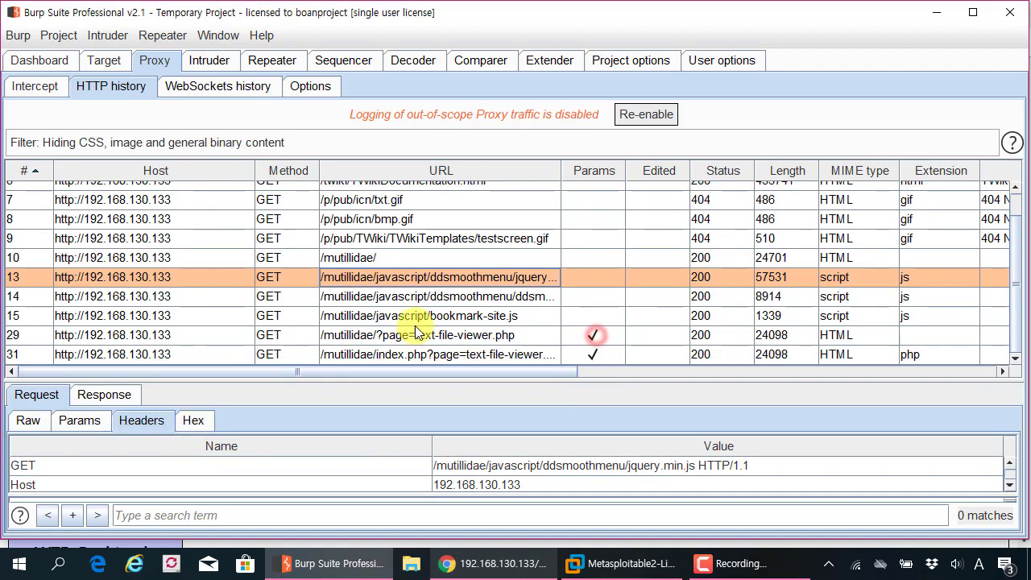
- Compare the Params marking of the script requests with that of /mutillidae/?page=text-file-viewer.php, ending on the bookmark-site.js request
left_click(193, 296)
left_click(153, 278)
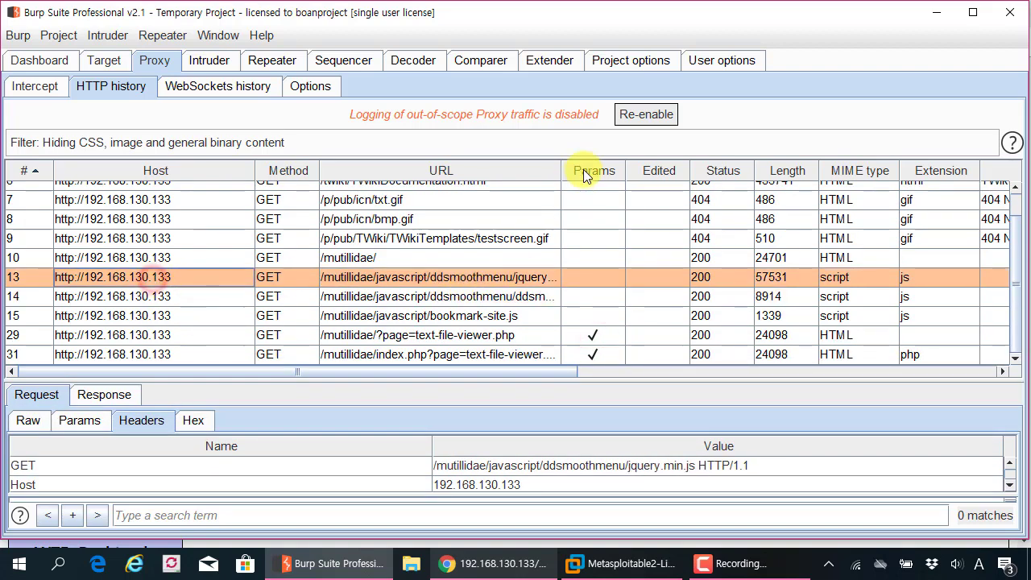
left_click(441, 333)
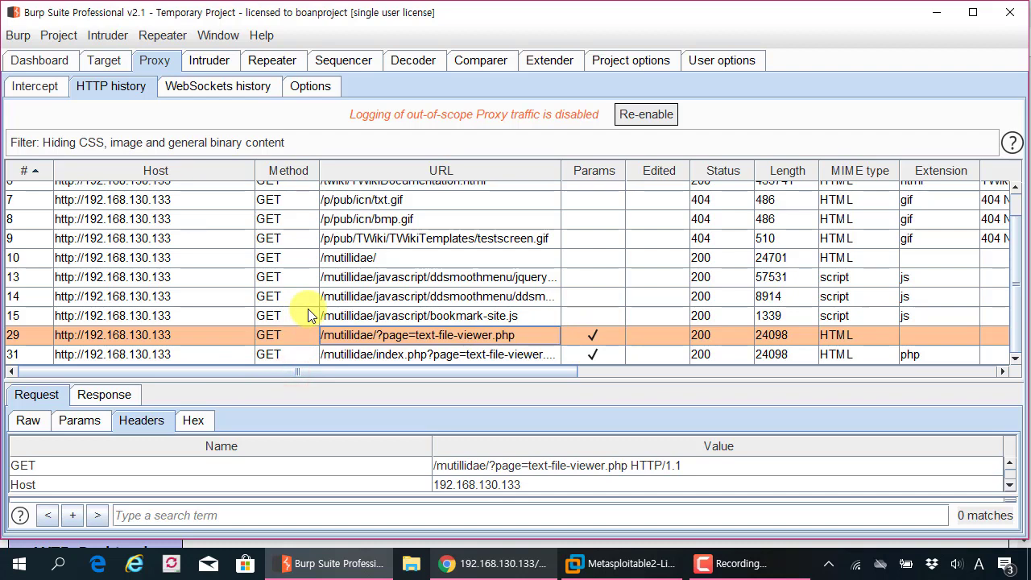
left_click(377, 315)
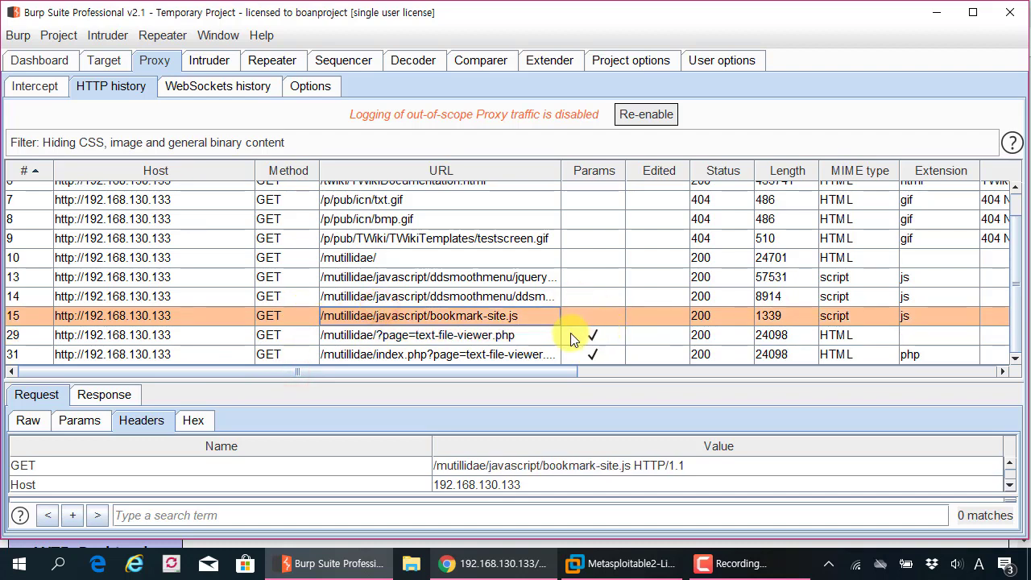
- Highlight the bookmark-site.js request in red in the history list and clear its highlight colour again
left_click(525, 273)
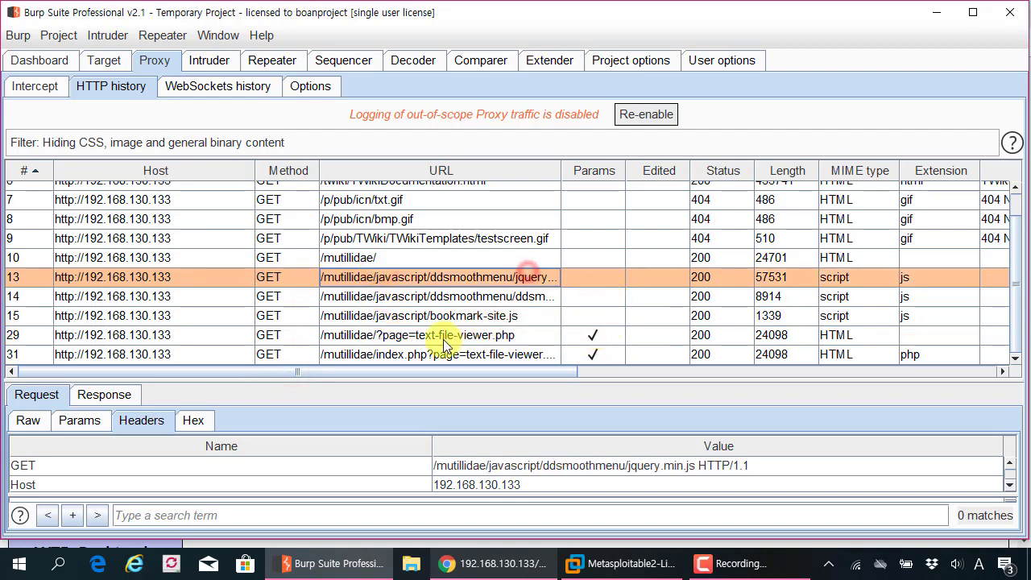
left_click(427, 338)
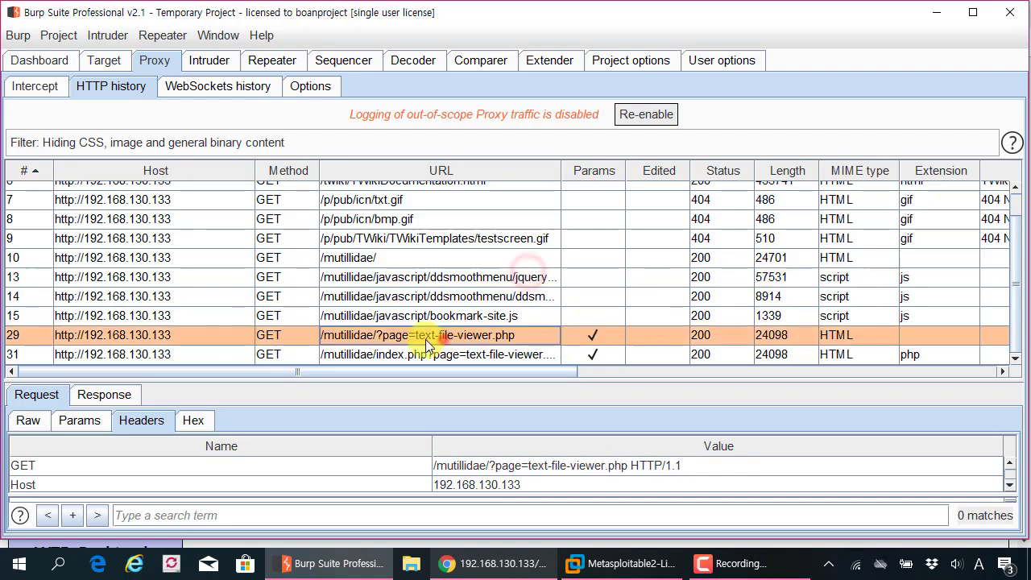
left_click(44, 316)
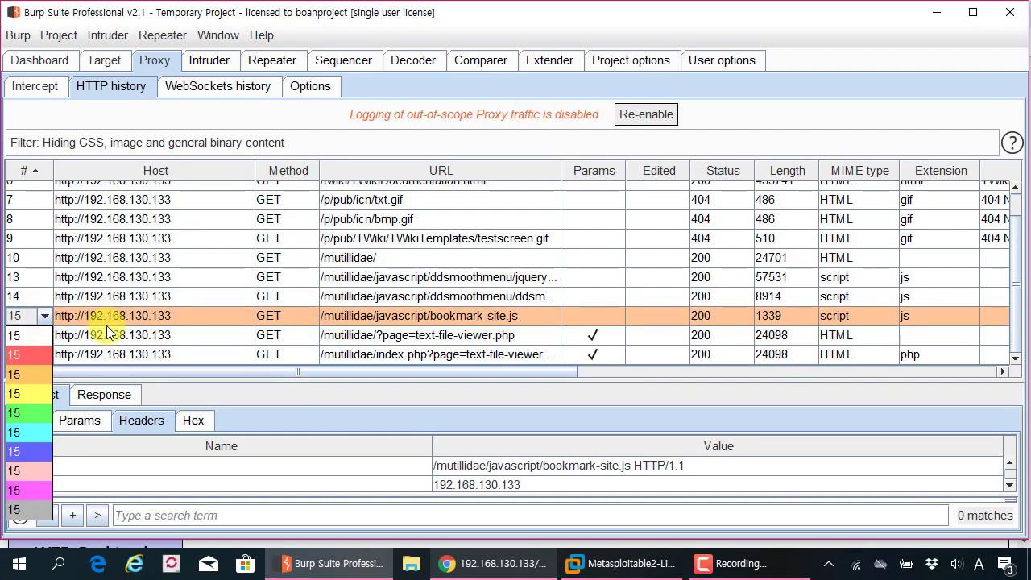
left_click(24, 354)
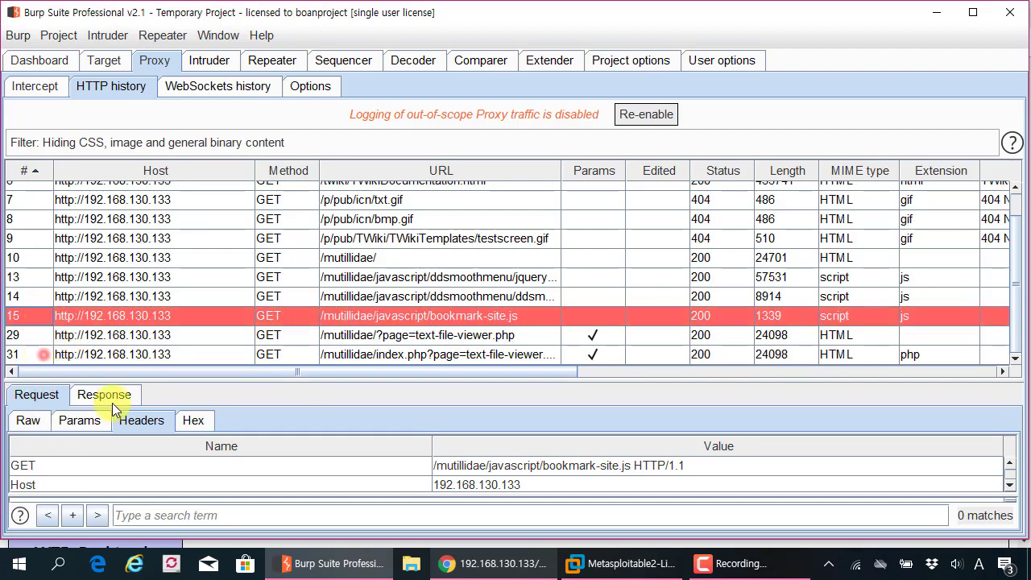
left_click(233, 332)
left_click(42, 317)
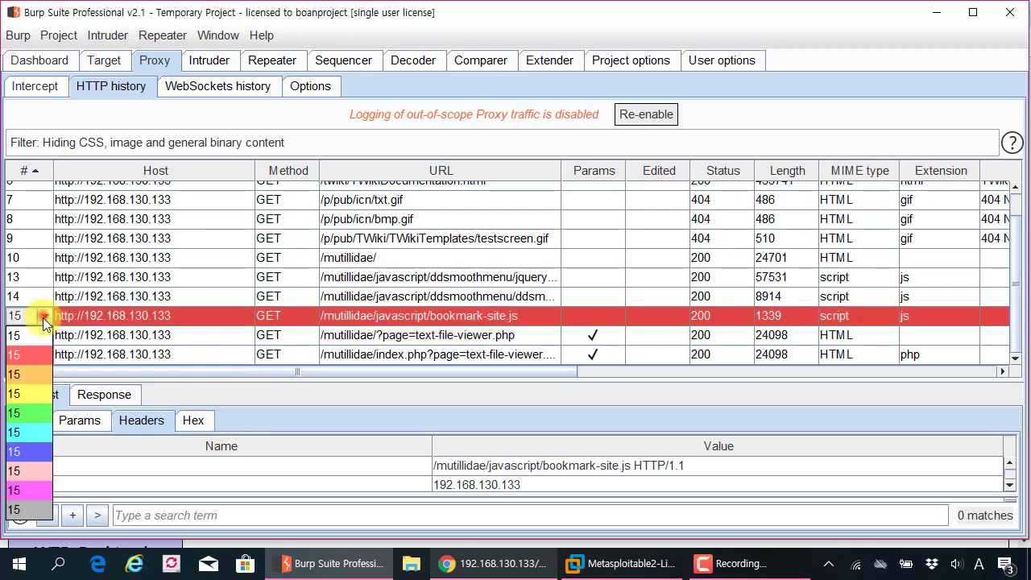
left_click(44, 336)
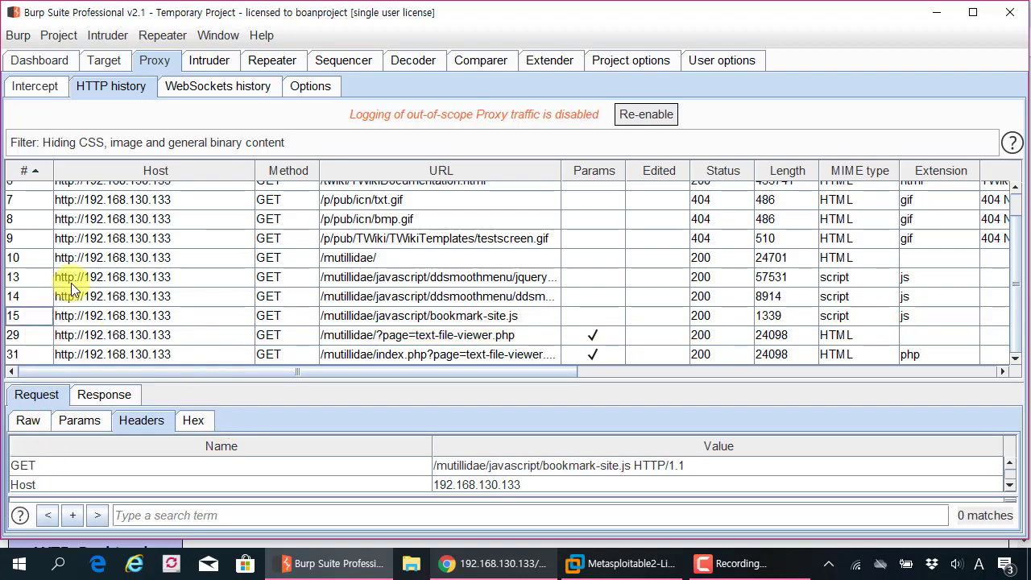
- Highlight the /mutillidae/ request in red and reset its row to no colour
left_click(39, 260)
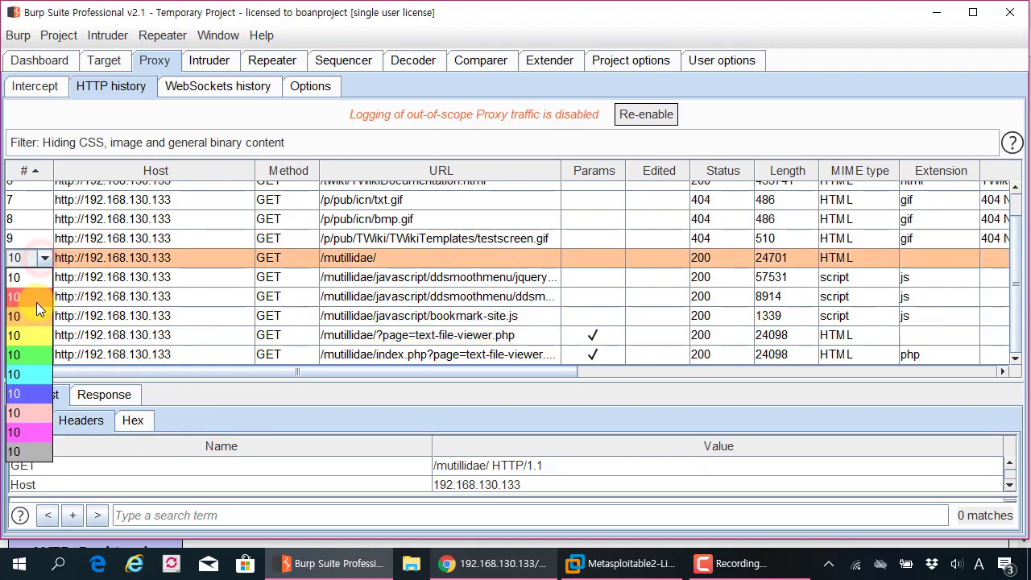
left_click(37, 298)
left_click(40, 259)
left_click(34, 276)
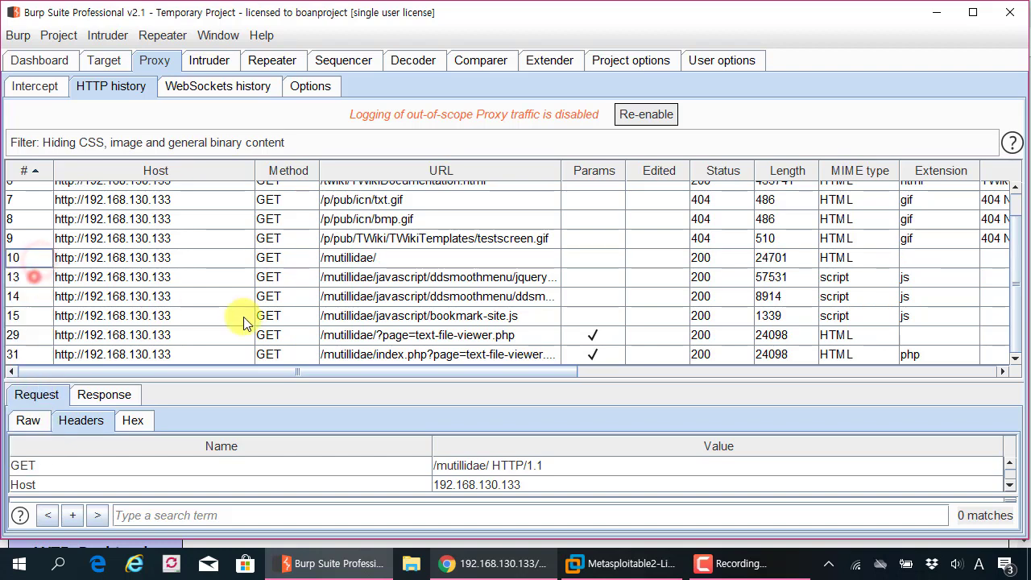
left_click(40, 259)
left_click(178, 282)
- Select the /mutillidae/?page=text-file-viewer.php request and enlarge its details area and header table to view the request headers
left_click(165, 316)
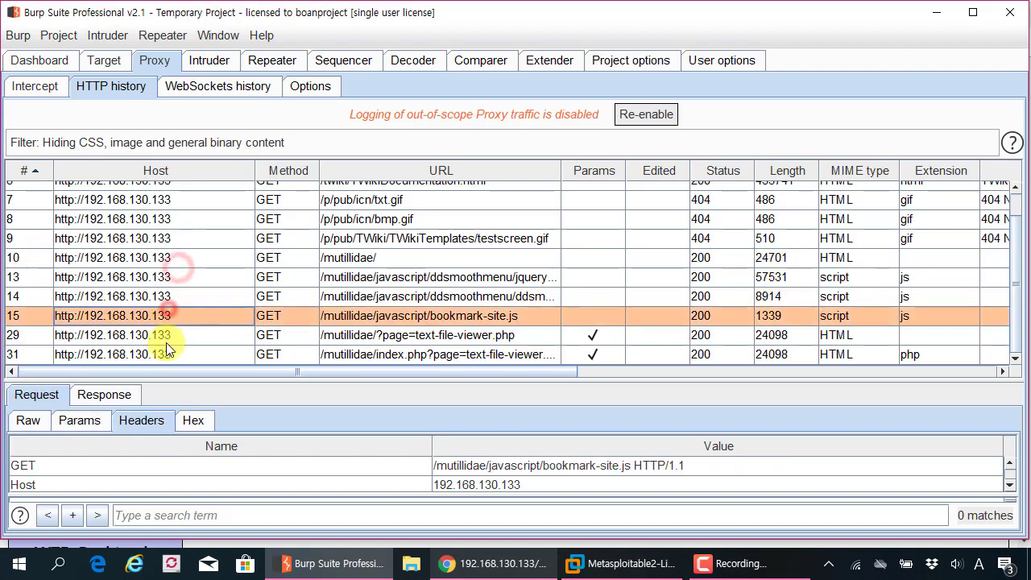
left_click(389, 353)
left_click(415, 333)
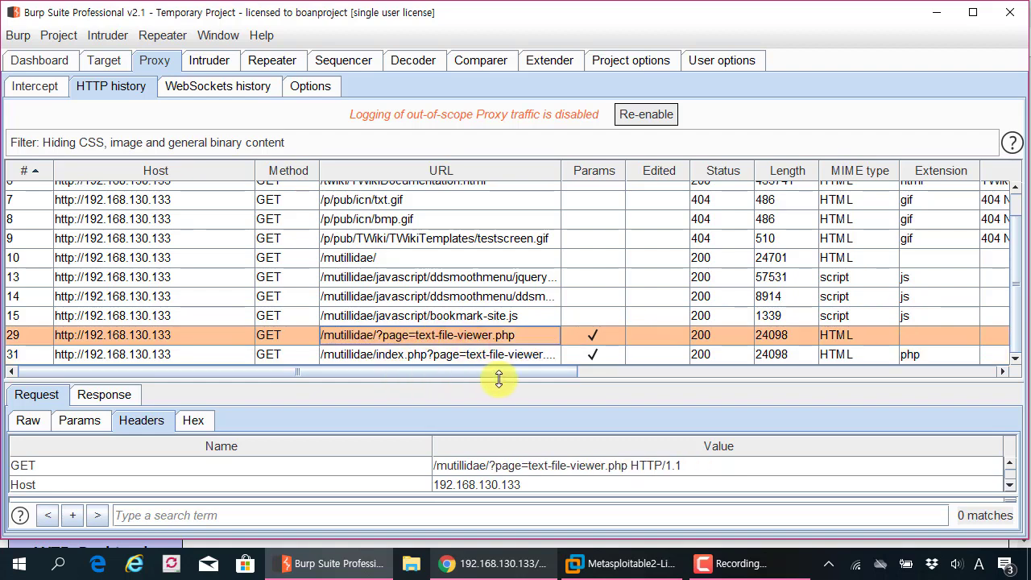
left_click_drag(509, 380, 532, 256)
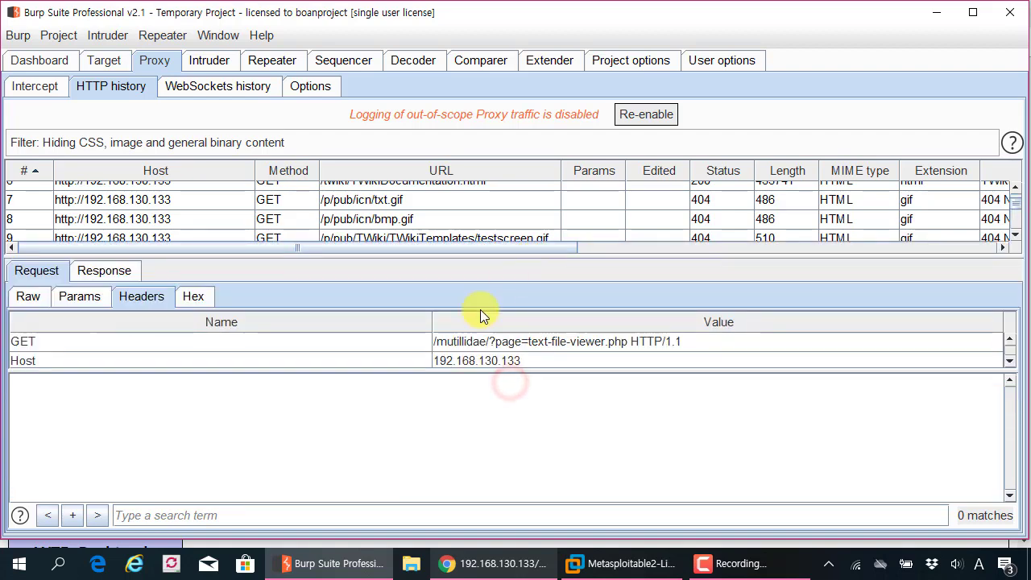
left_click_drag(443, 371, 437, 442)
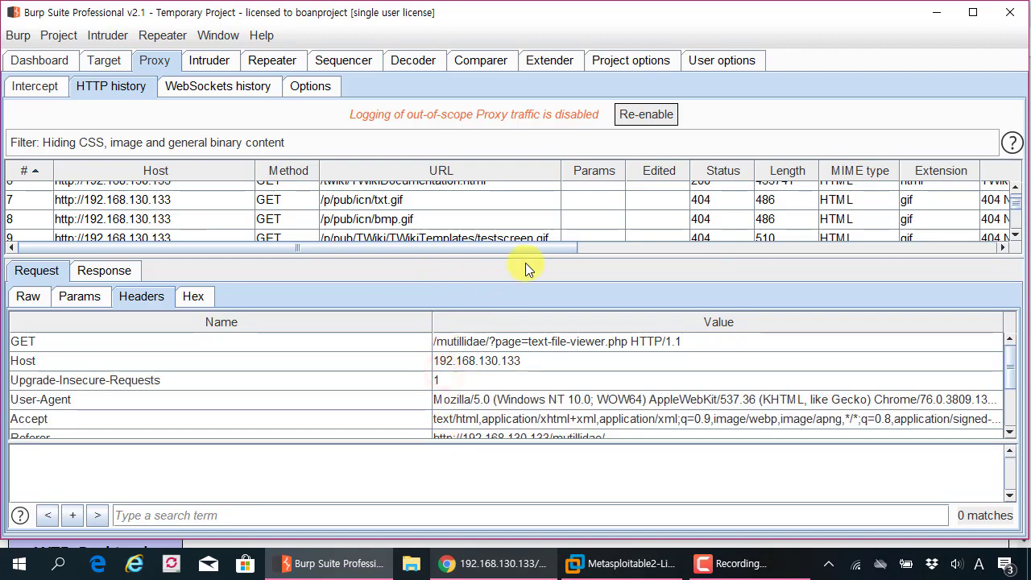
- Make the history list taller to show every request and open /mutillidae/?page=text-file-viewer.php in its own window
left_click_drag(525, 256, 514, 441)
left_click(472, 326)
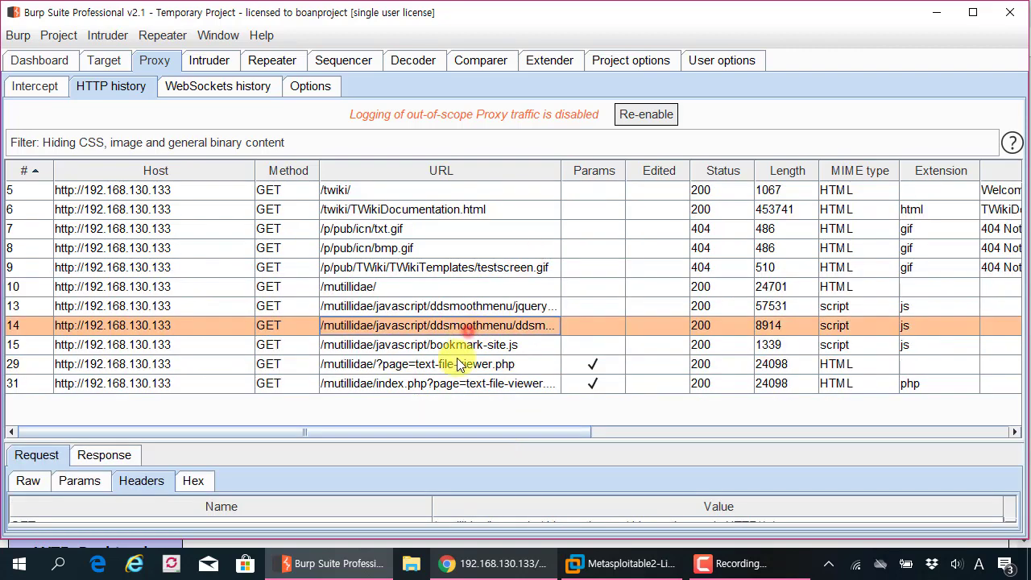
left_click(455, 364)
double_click(345, 364)
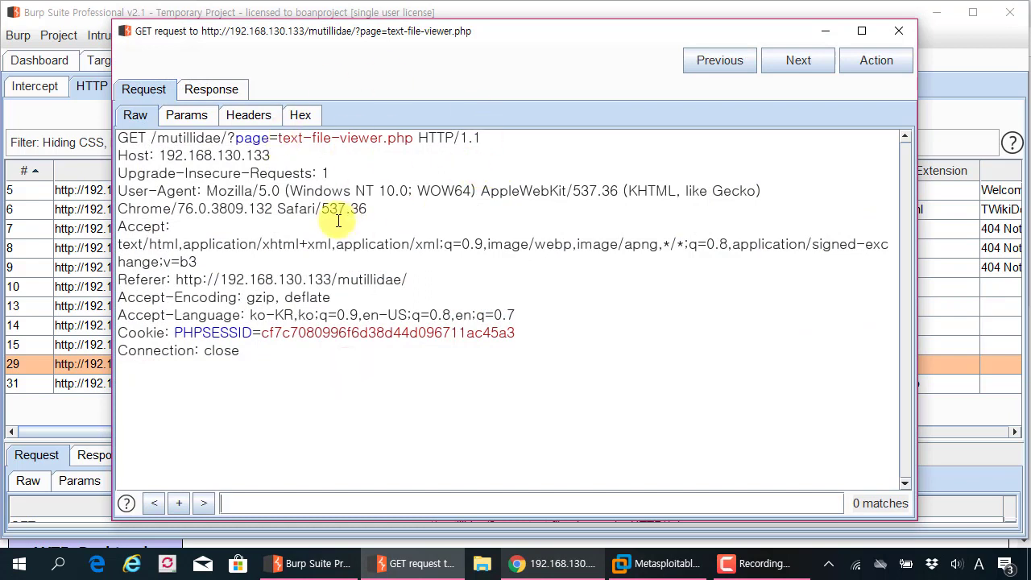
- Examine the request's parameters, comparing the page URL parameter with the PHPSESSID cookie
left_click(186, 116)
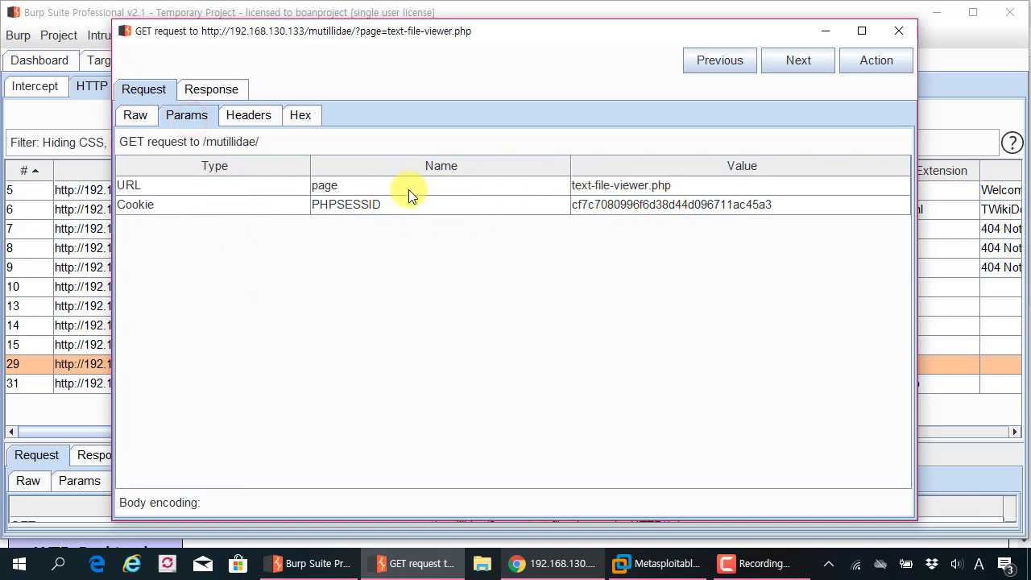
left_click(620, 205)
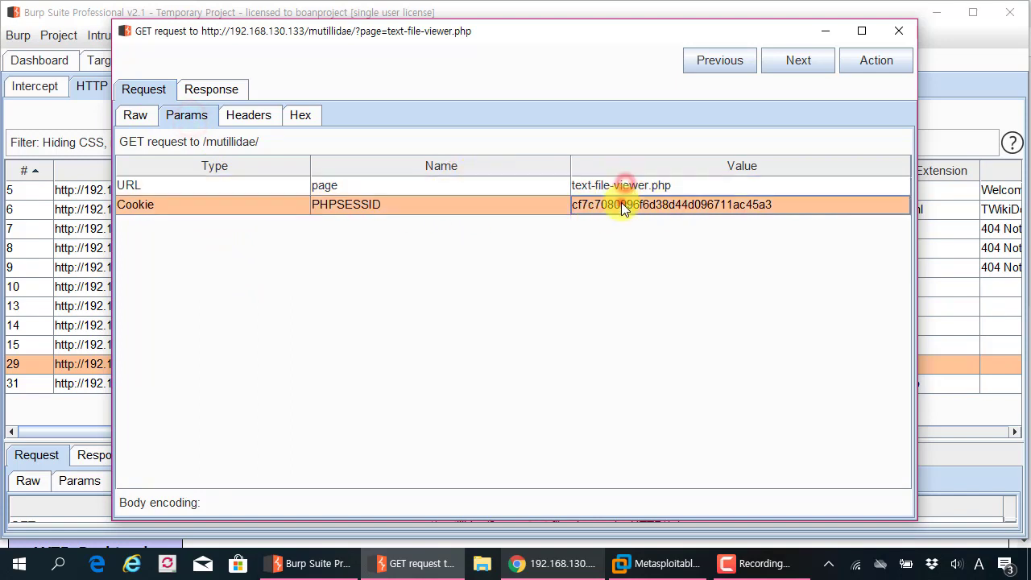
left_click(618, 187)
left_click(613, 205)
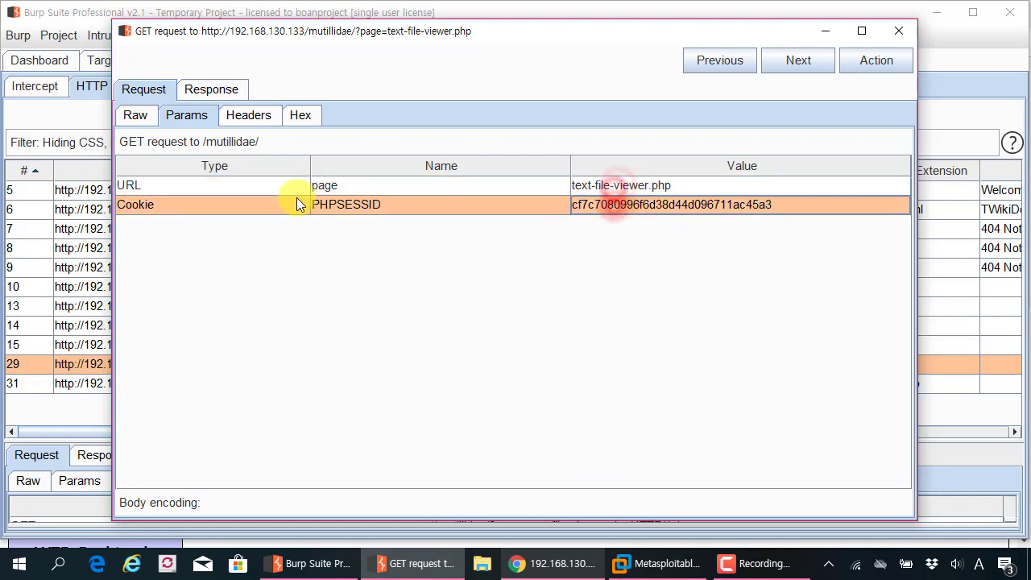
- View the raw response and read through its headers and HTML down to the Mutillidae channel links
left_click(240, 90)
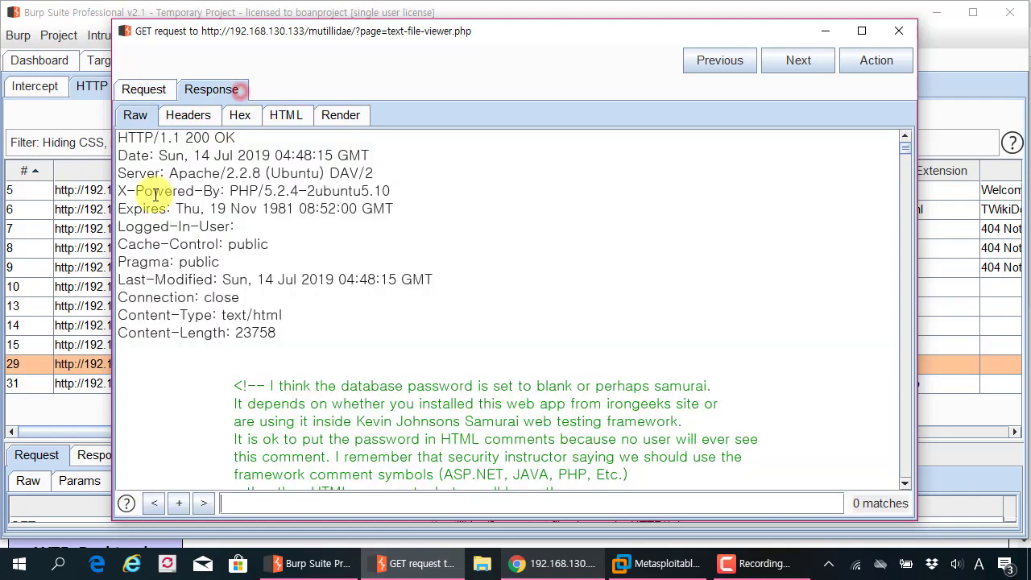
left_click(261, 208)
scroll(395, 255, "down", 10)
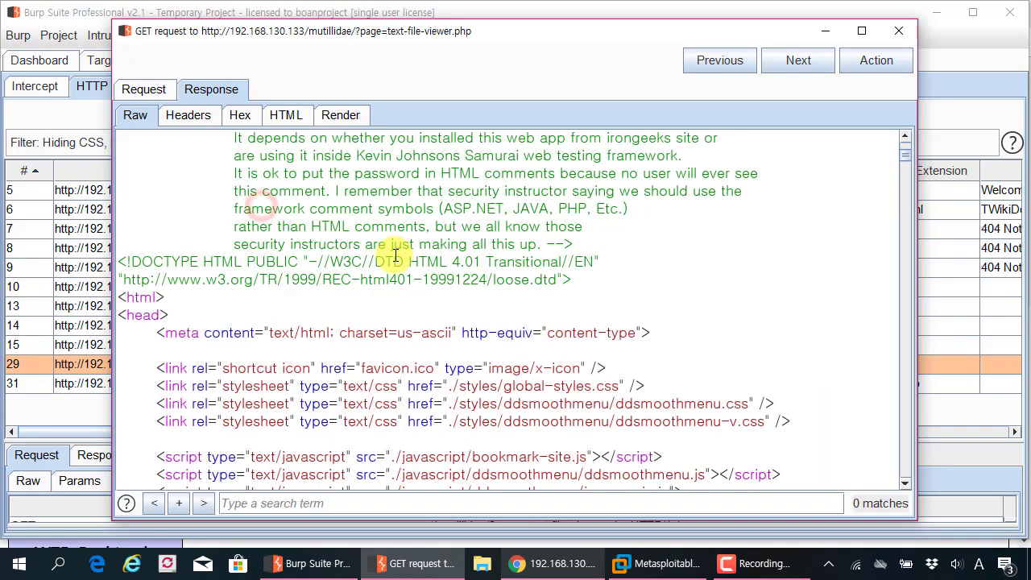
left_click_drag(901, 166, 900, 428)
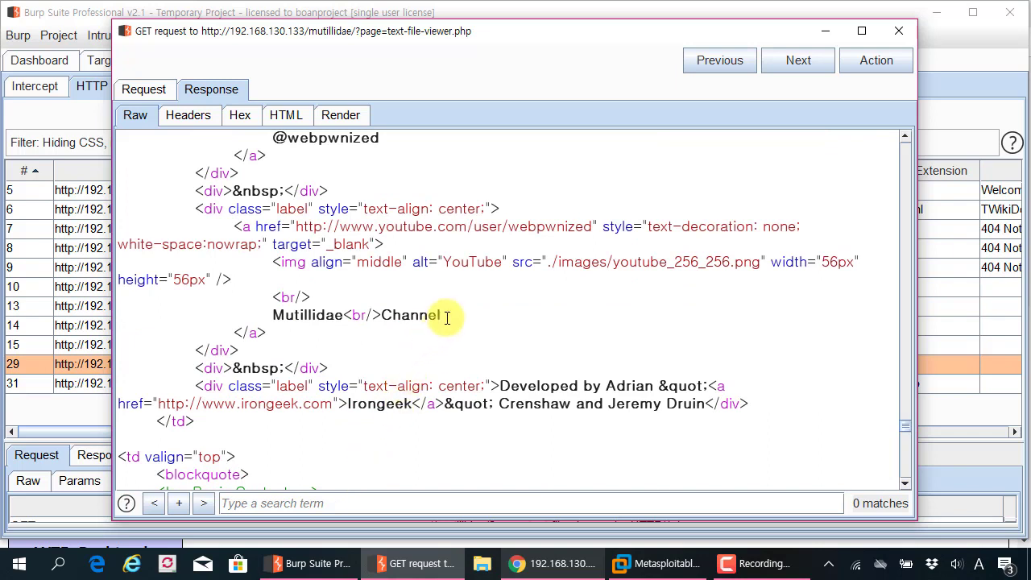
- Copy the word Channel from the raw response and search the response for it
left_click_drag(454, 315, 383, 315)
key("ctrl+c")
left_click(386, 505)
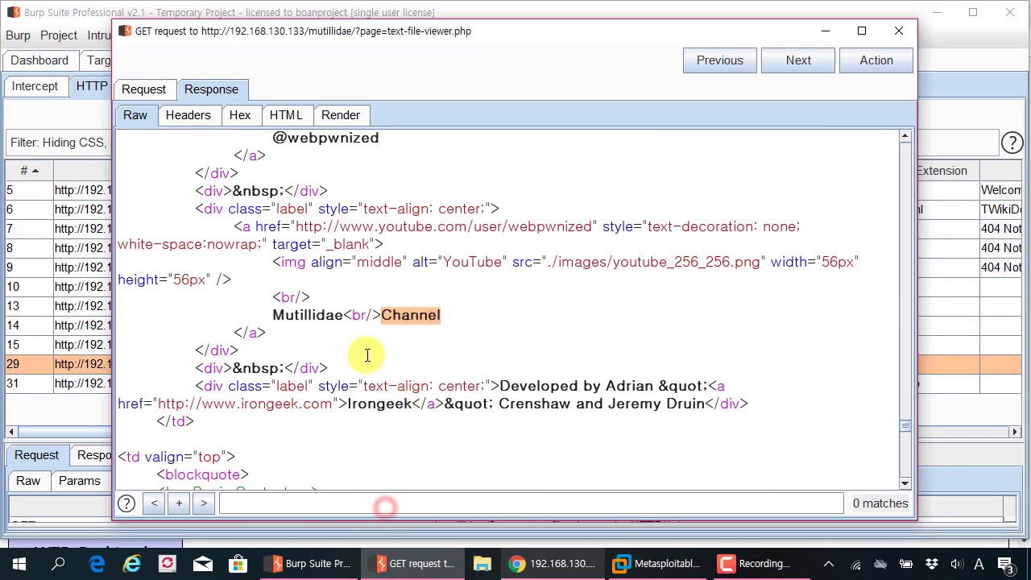
key("ctrl+v")
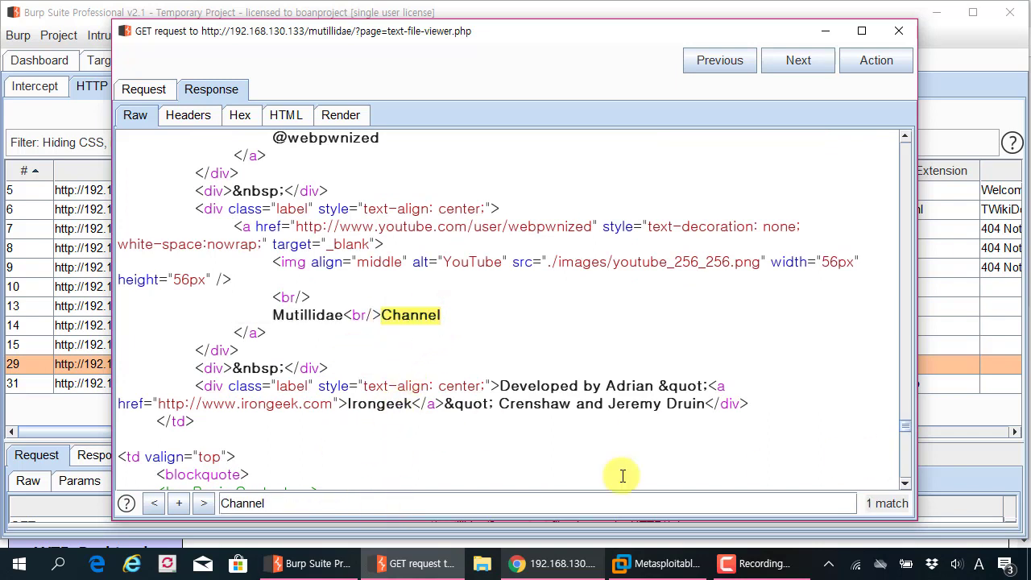
left_click(204, 503)
left_click(566, 158)
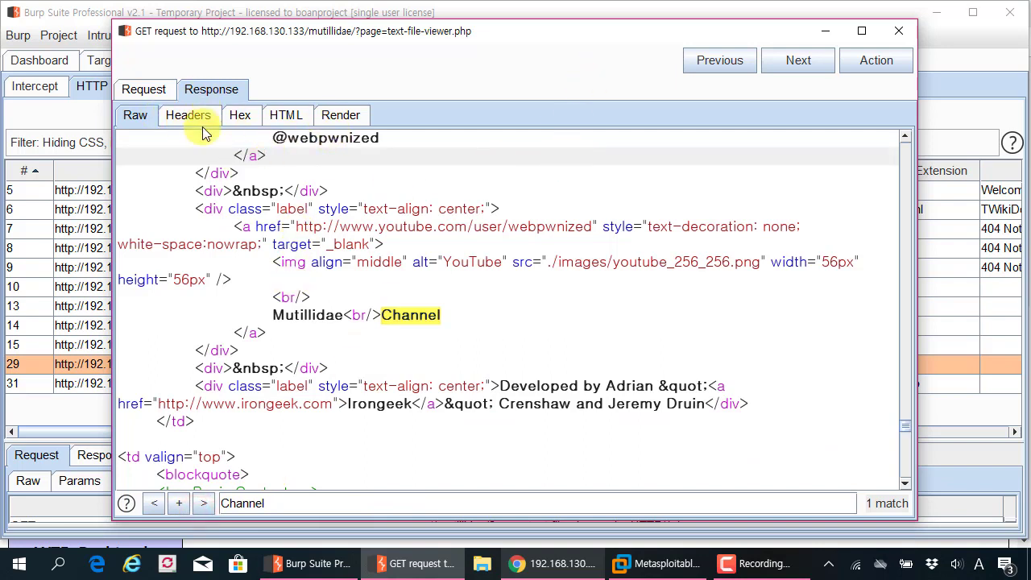
- Render the response as a web page, shift the renderer window aside to inspect it, and close it
left_click(359, 116)
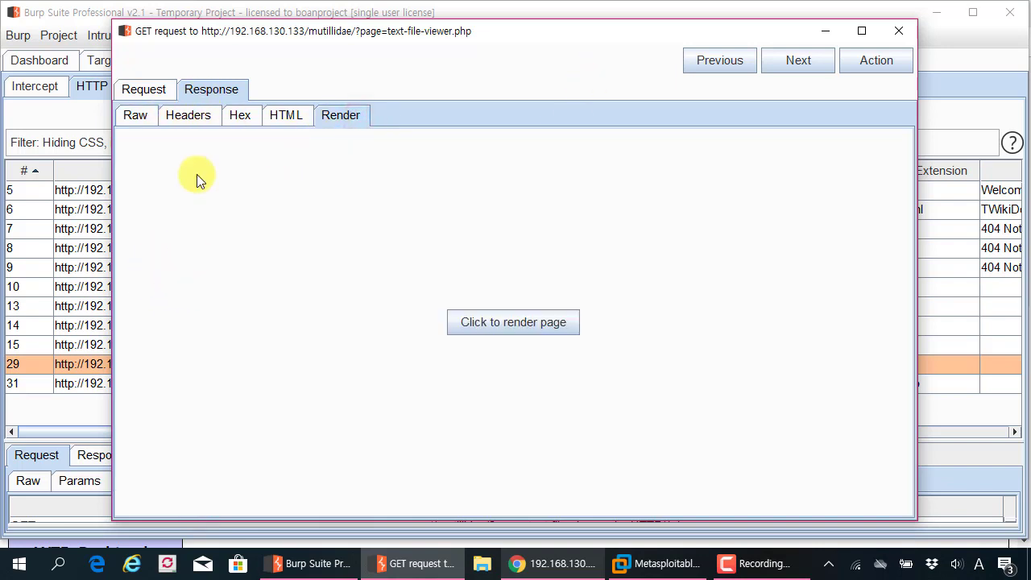
left_click(286, 224)
left_click(495, 334)
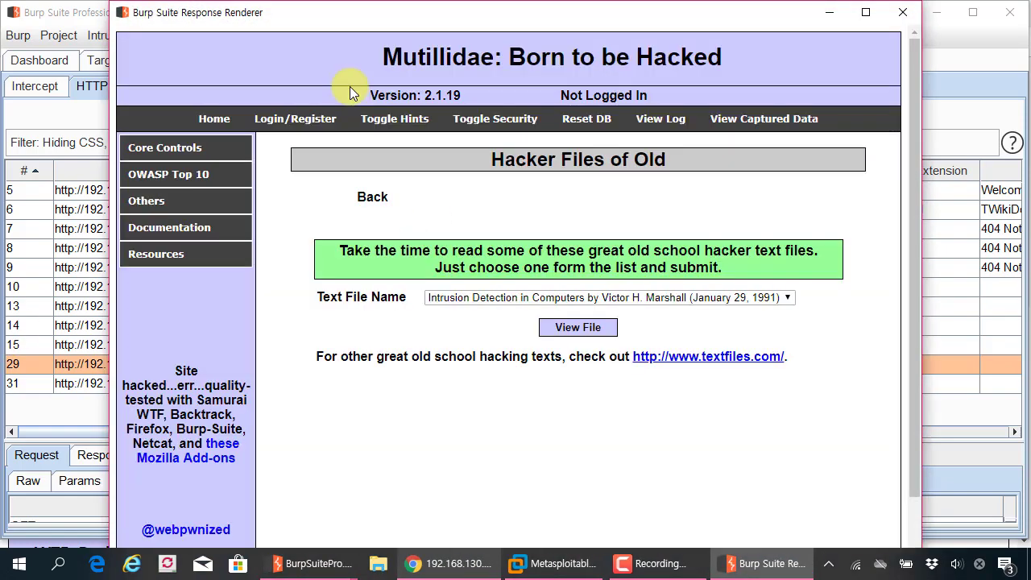
left_click_drag(475, 17, 413, 61)
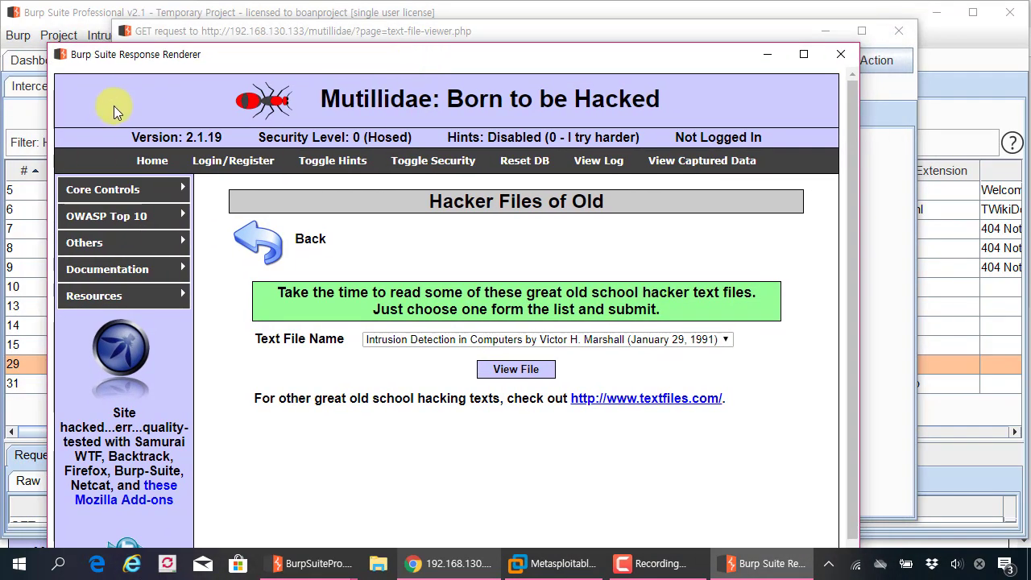
left_click(851, 59)
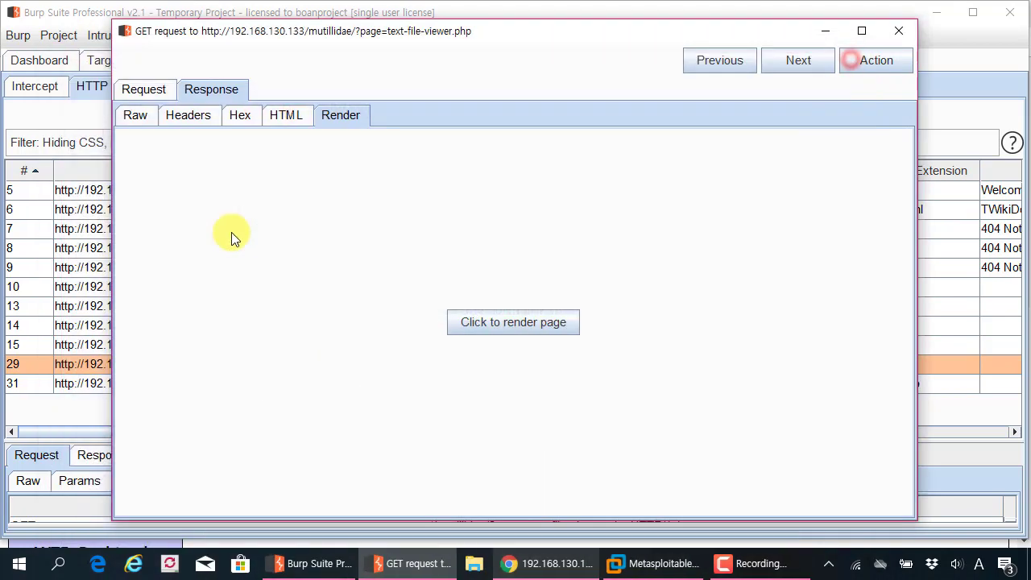
- View the text-file-viewer.php response as hex and as HTML in the request's separate window
left_click(295, 223)
left_click(53, 400)
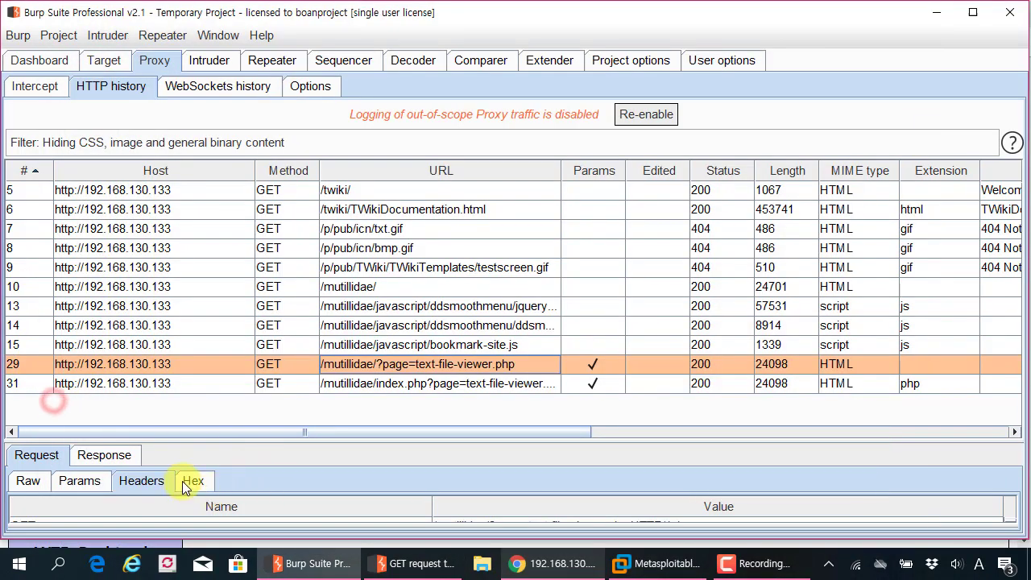
key("alt+Tab")
left_click(347, 183)
left_click(240, 115)
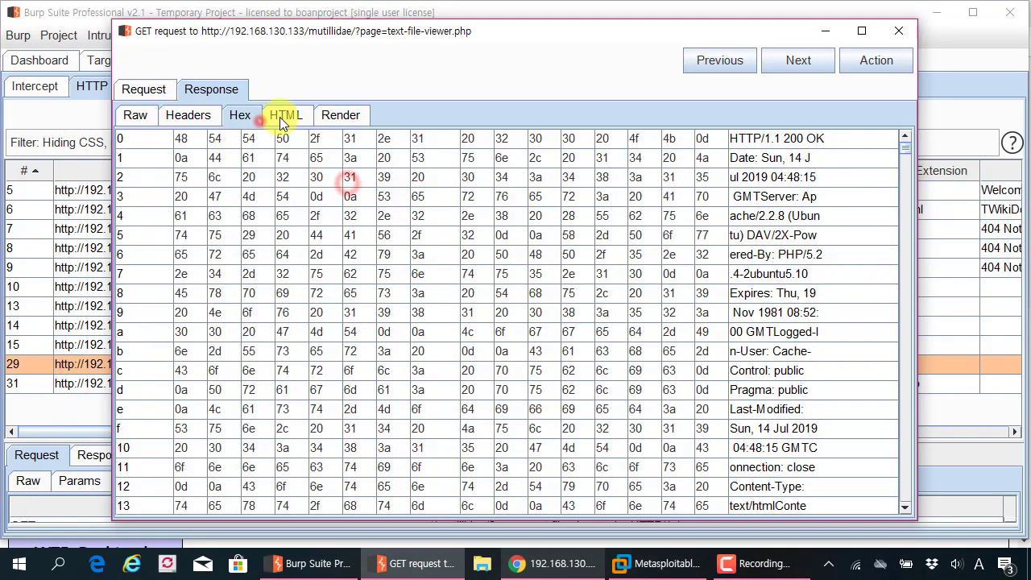
left_click(282, 115)
- Examine the response headers with an enlarged body area, reading down to the OWASP Top 10 menu markup, and return to the request's parameters
left_click(188, 115)
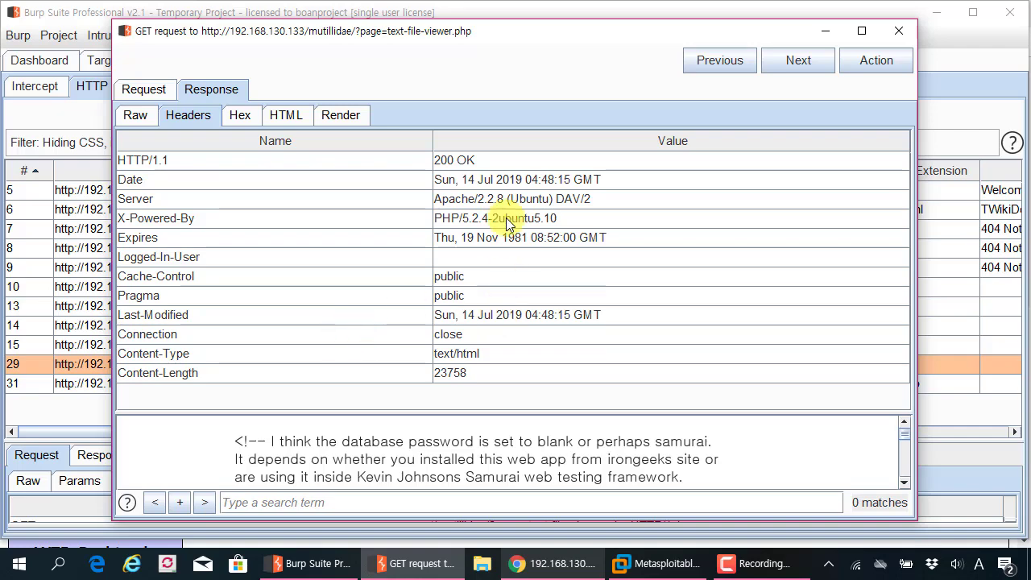
left_click_drag(524, 411, 529, 322)
scroll(472, 391, "down", 10)
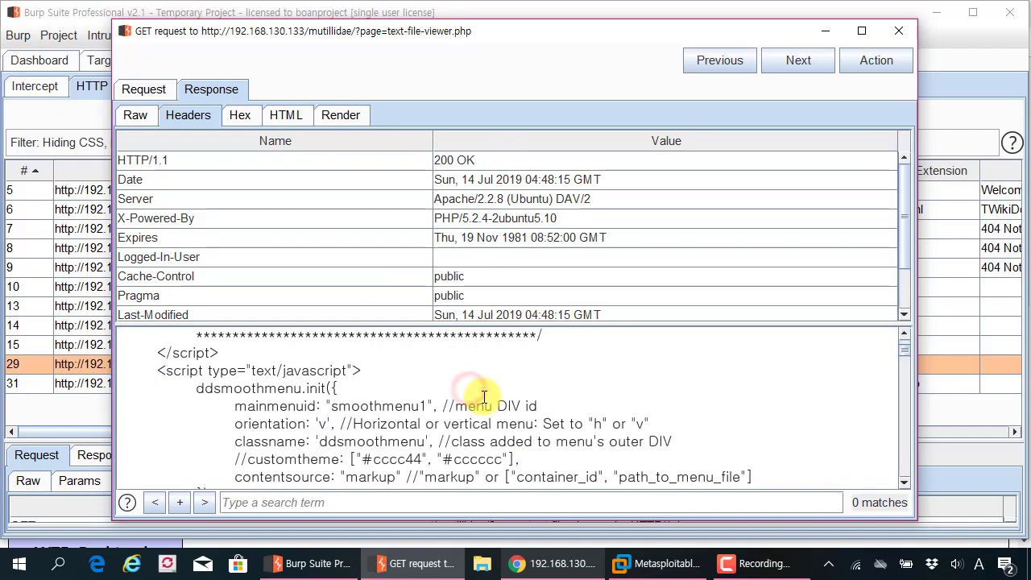
scroll(484, 396, "down", 8)
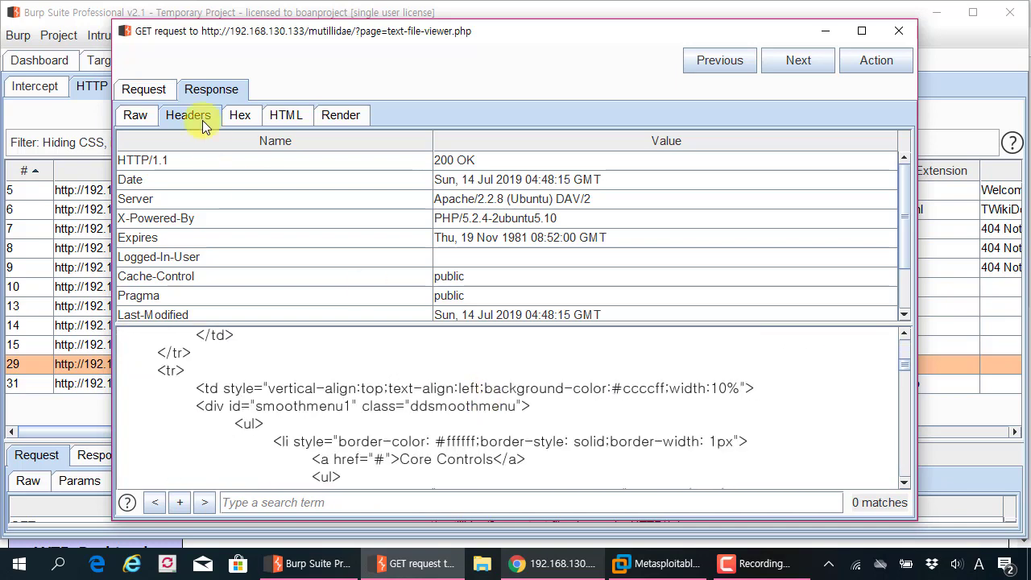
left_click(537, 439)
left_click_drag(612, 458, 161, 322)
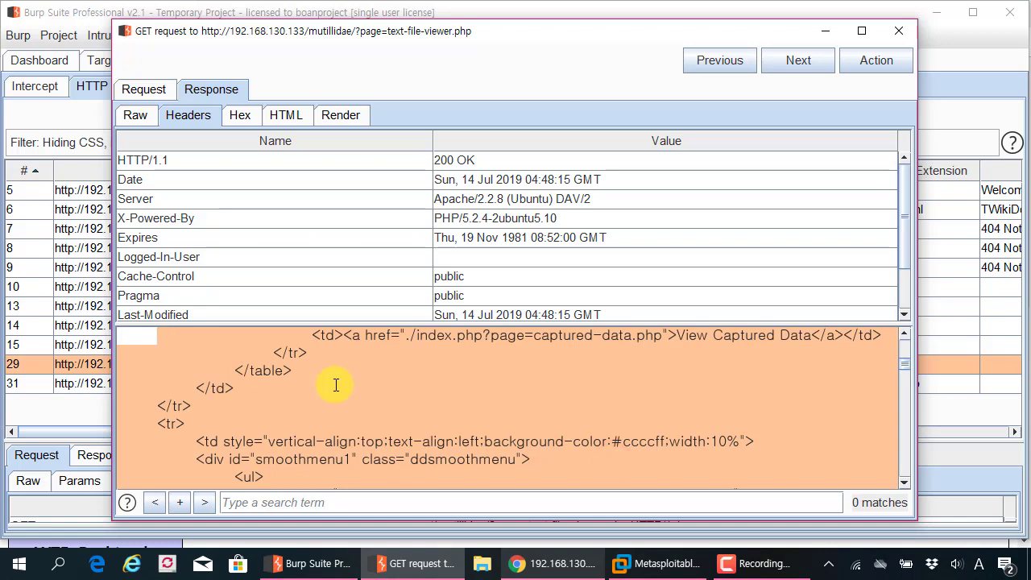
left_click(335, 387)
scroll(330, 396, "down", 5)
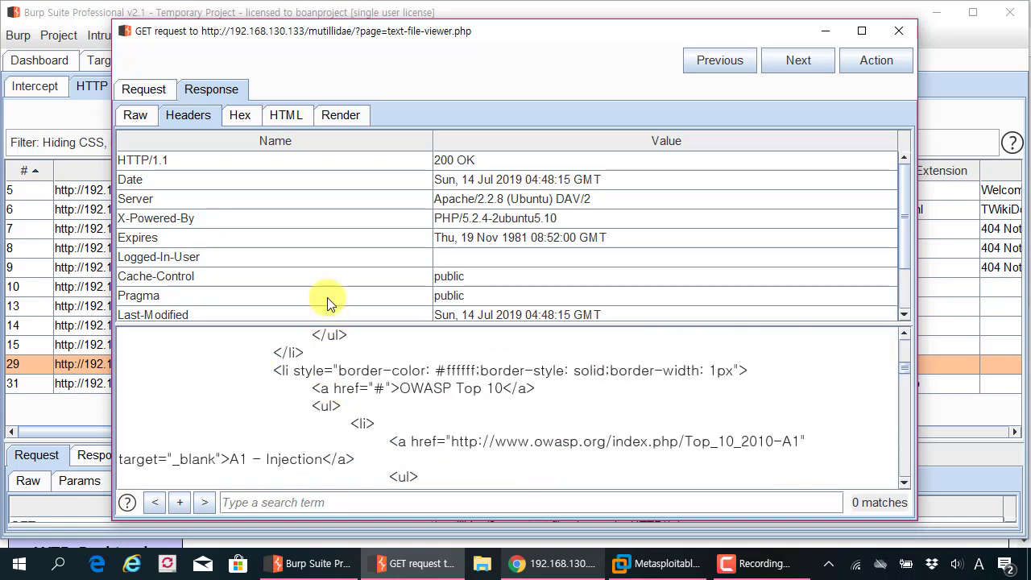
left_click(152, 95)
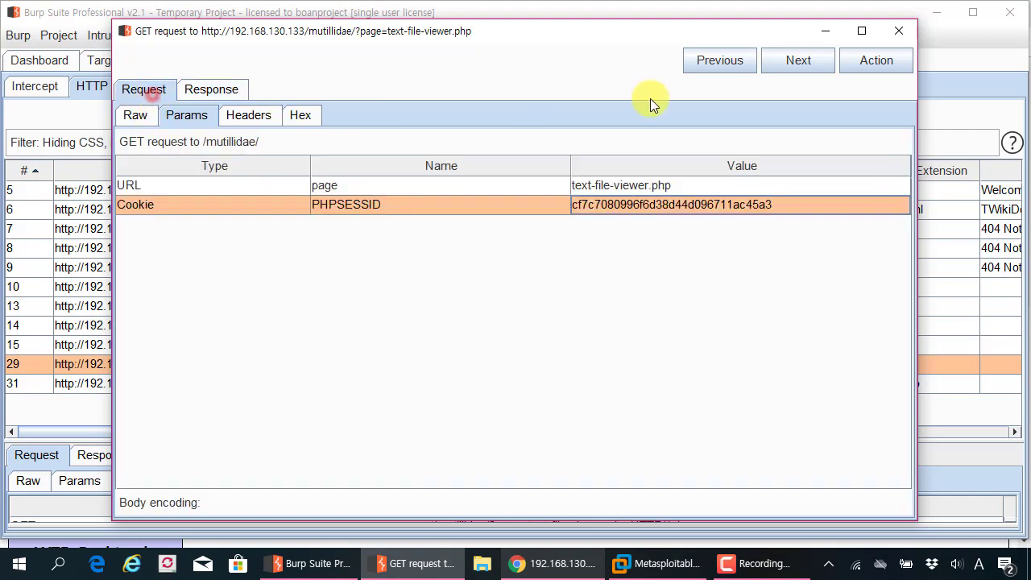
- Close the separate request window and check the target's site map before returning to the proxy HTTP history
left_click(896, 32)
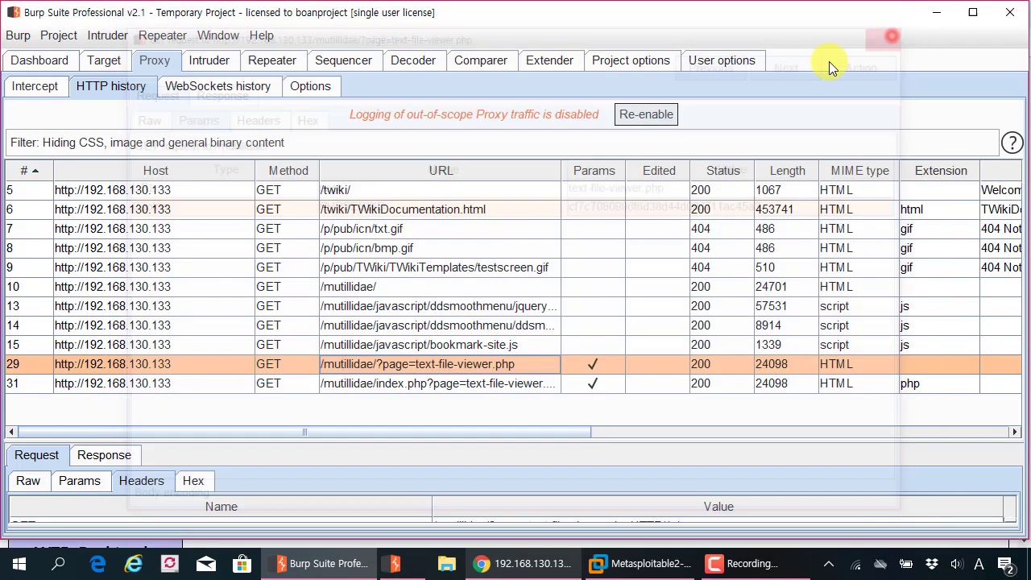
left_click(107, 63)
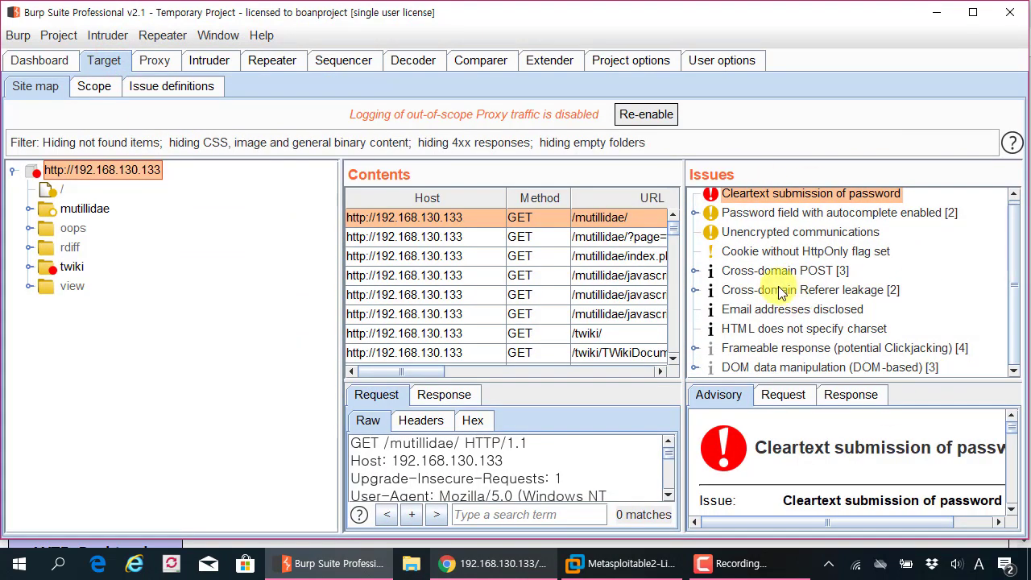
left_click(152, 61)
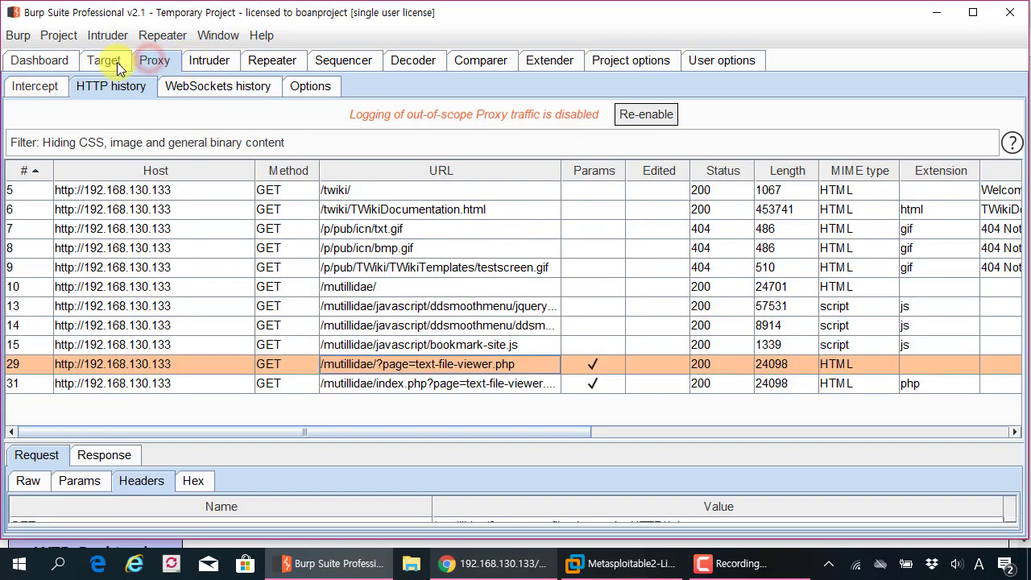
- Review the commands available for the /p/pub/icn/bmp.gif entry and dismiss them without choosing one
left_click(642, 266)
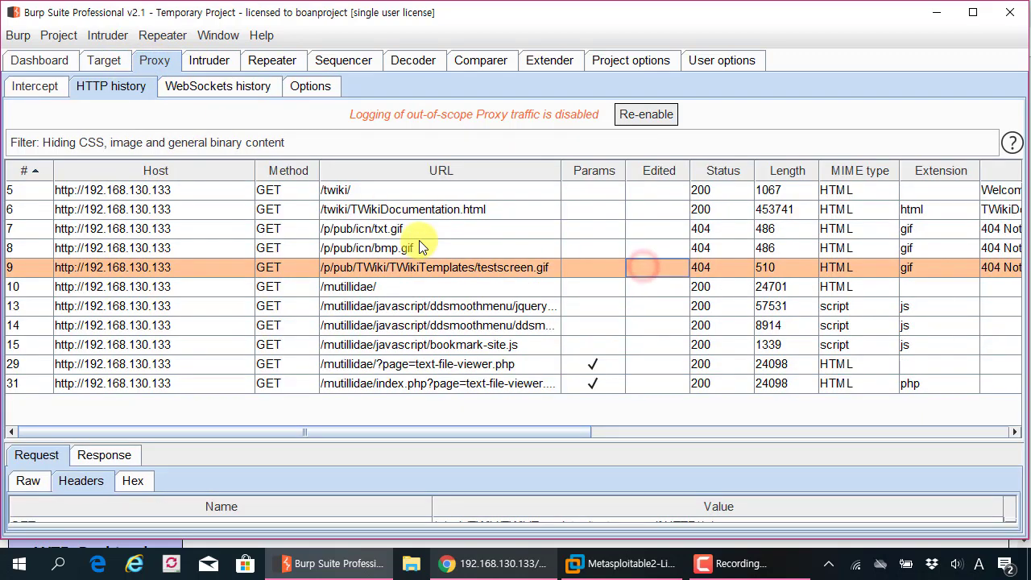
left_click(419, 247)
right_click(445, 249)
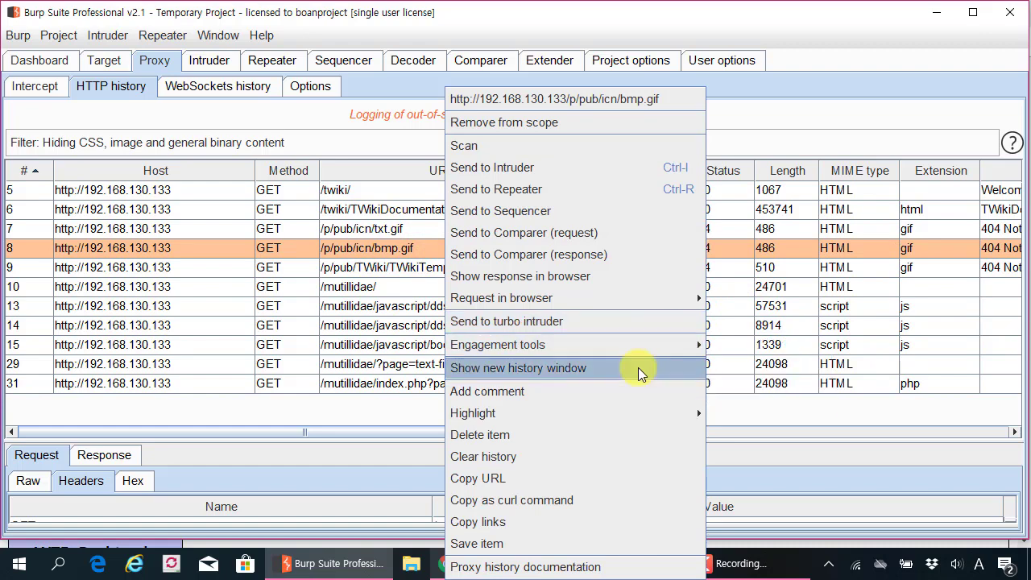
left_click(182, 267)
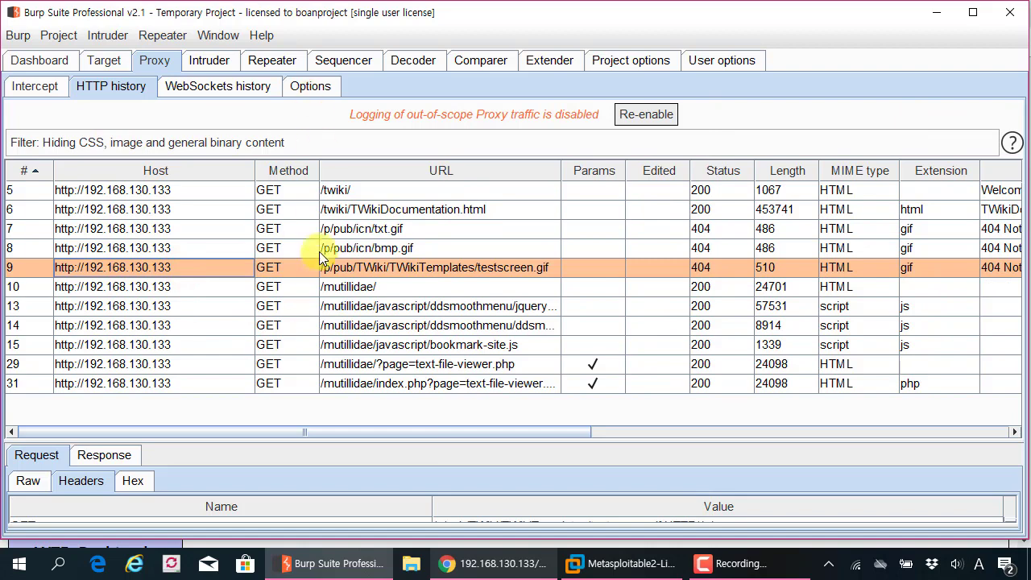
- Open a new history window from the testscreen.gif entry and move it partly off the main window
left_click(415, 247)
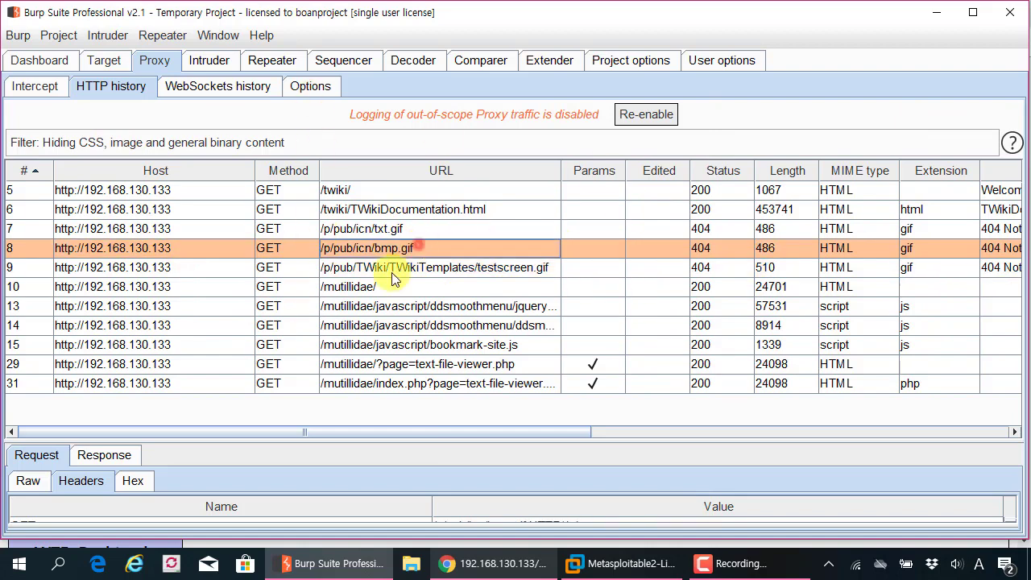
left_click(397, 267)
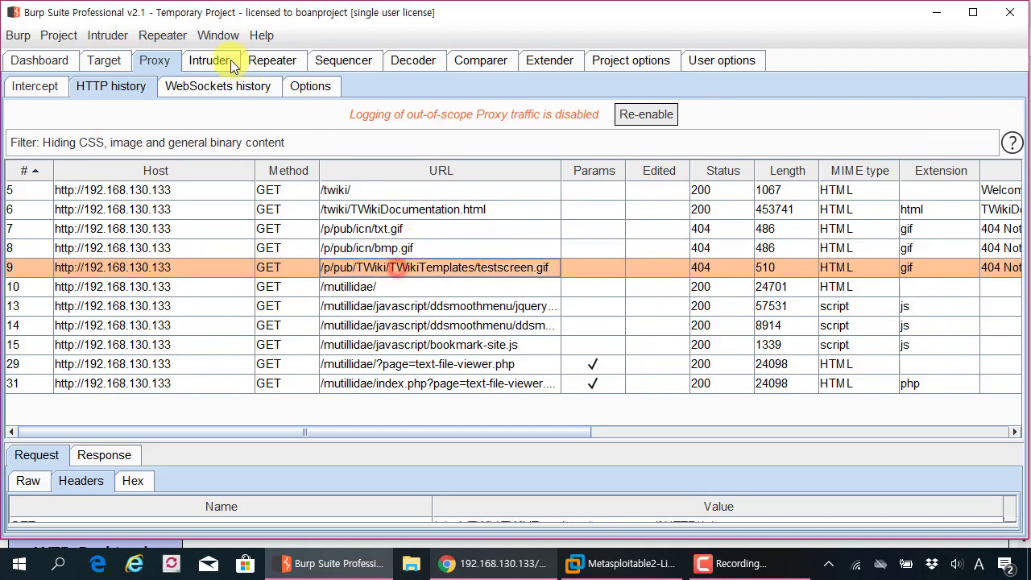
right_click(423, 267)
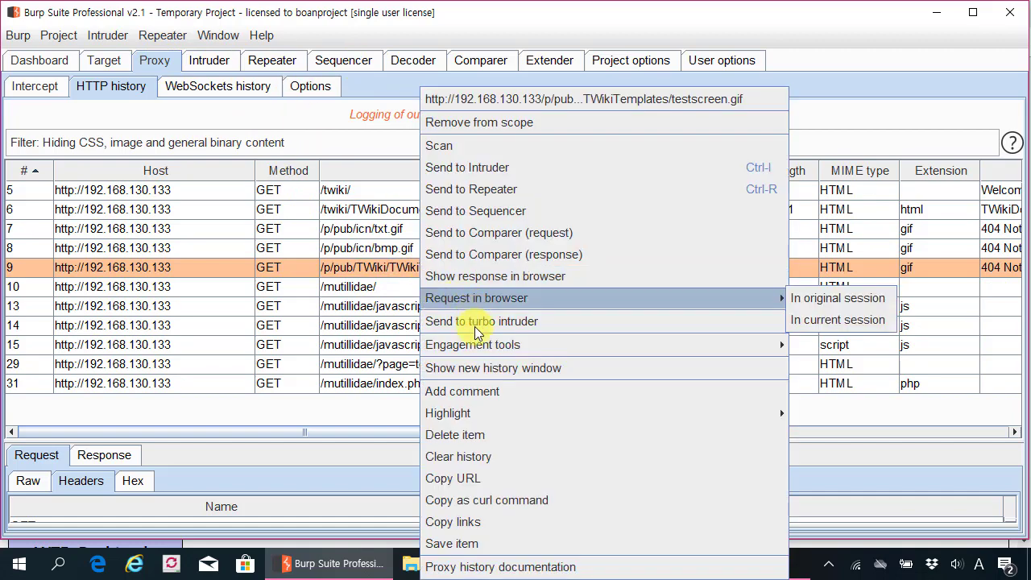
left_click(503, 368)
left_click_drag(403, 20, 545, 88)
left_click_drag(157, 71, 431, 50)
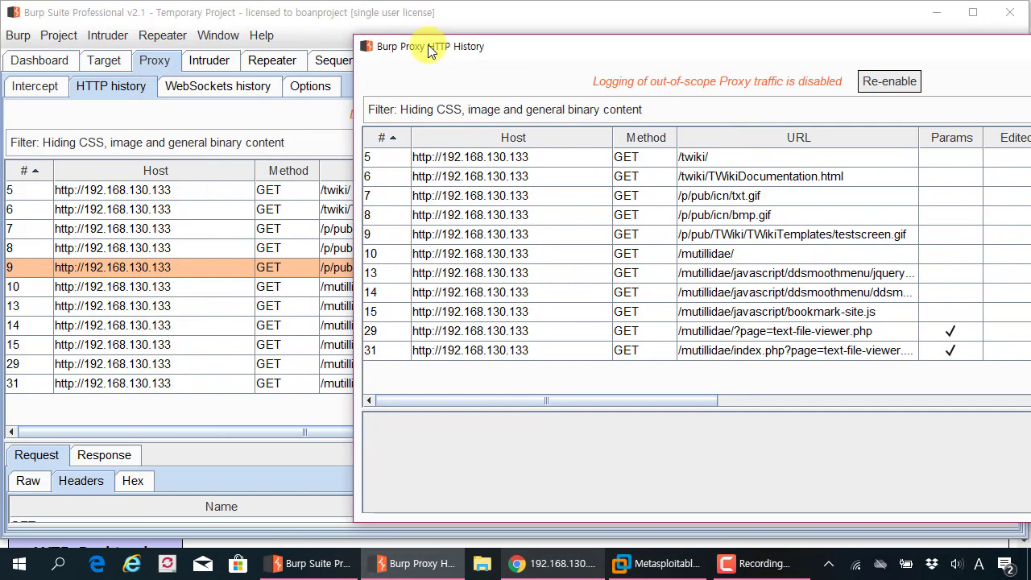
- Shrink the Mutillidae browser from full screen, maximize the main Burp Suite window, and bring the separate history window forward
left_click(149, 264)
left_click(520, 547)
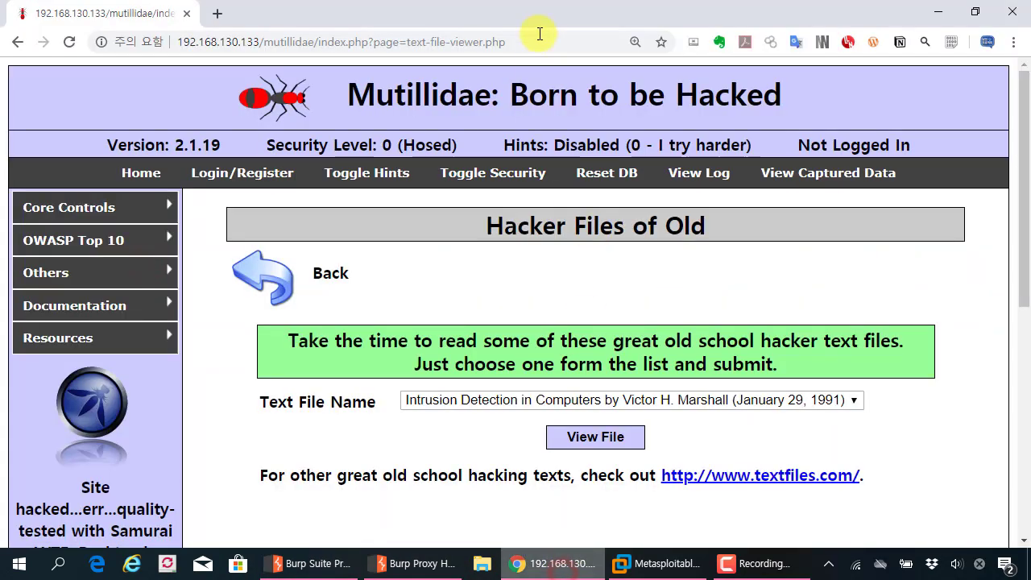
left_click_drag(540, 19, 289, 55)
key("alt+Tab")
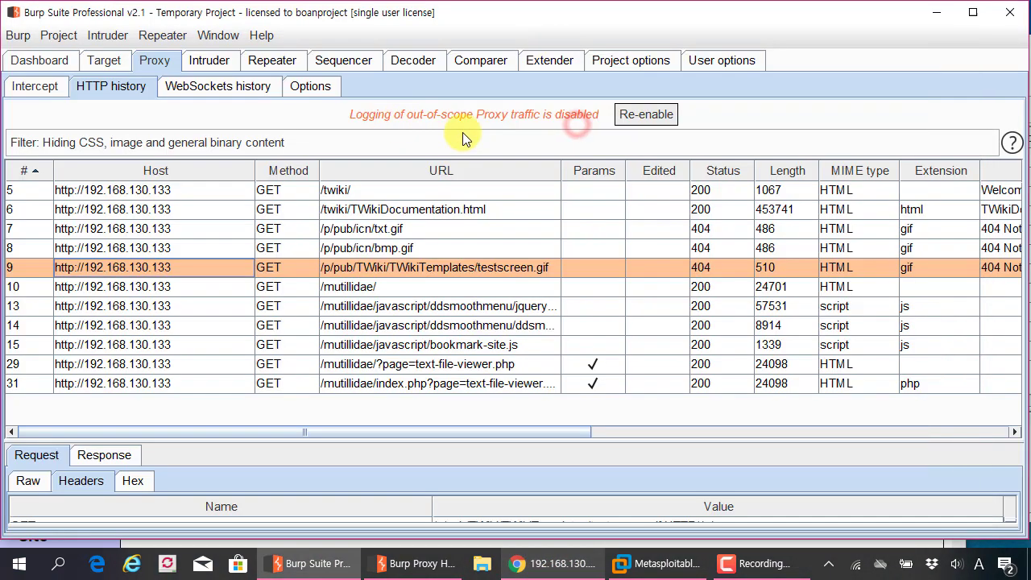
double_click(495, 13)
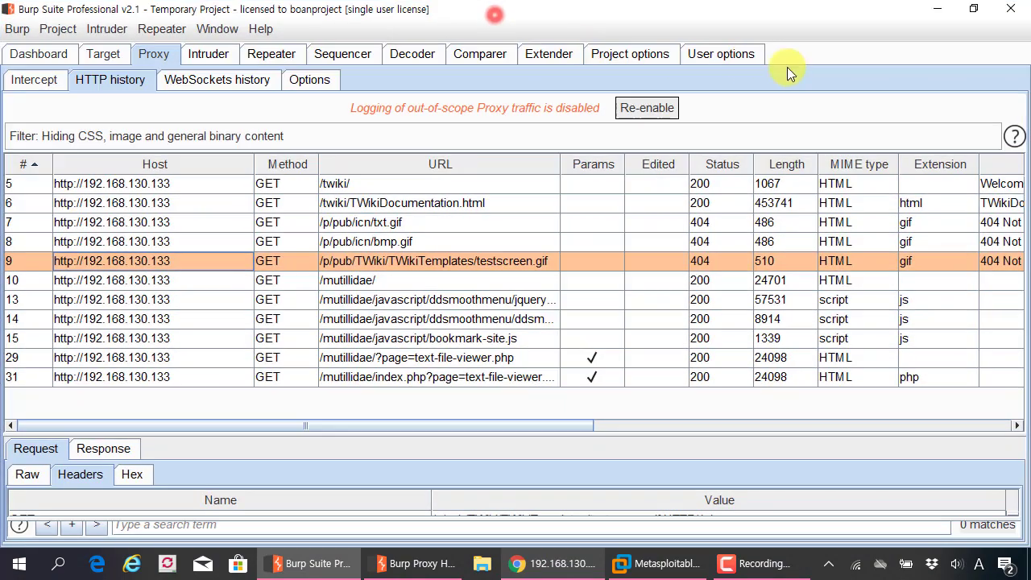
left_click(528, 563)
left_click(426, 563)
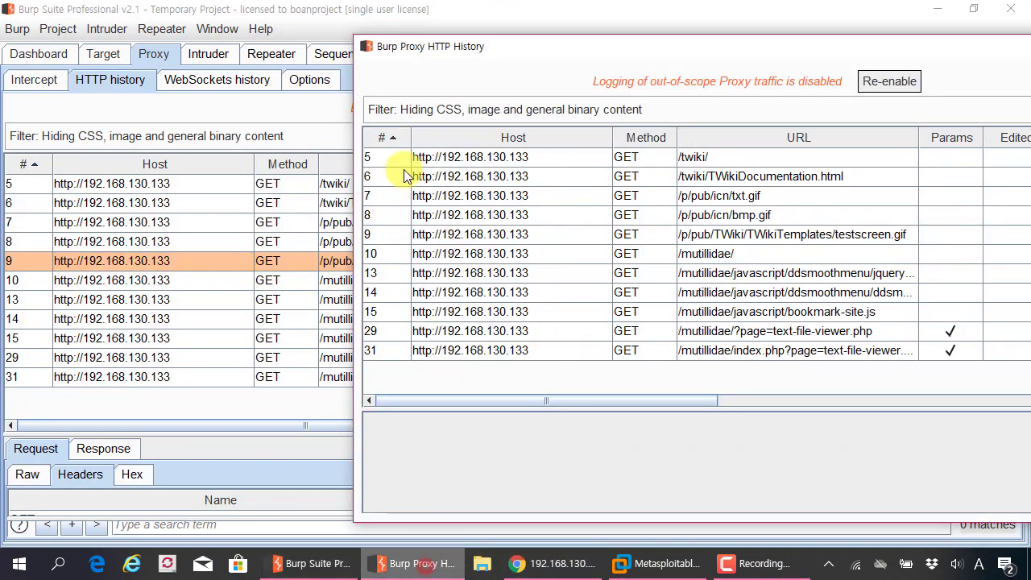
- Minimize the main Burp Suite window and arrange the separate history window alongside the Mutillidae browser
left_click(863, 51)
left_click(939, 9)
left_click(276, 62)
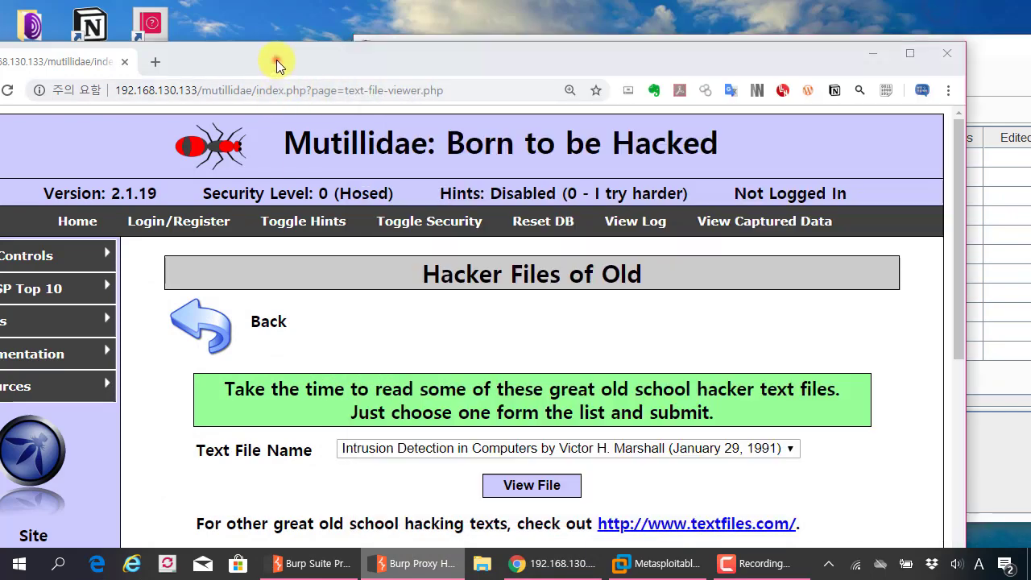
left_click_drag(274, 62, 721, 273)
left_click(454, 44)
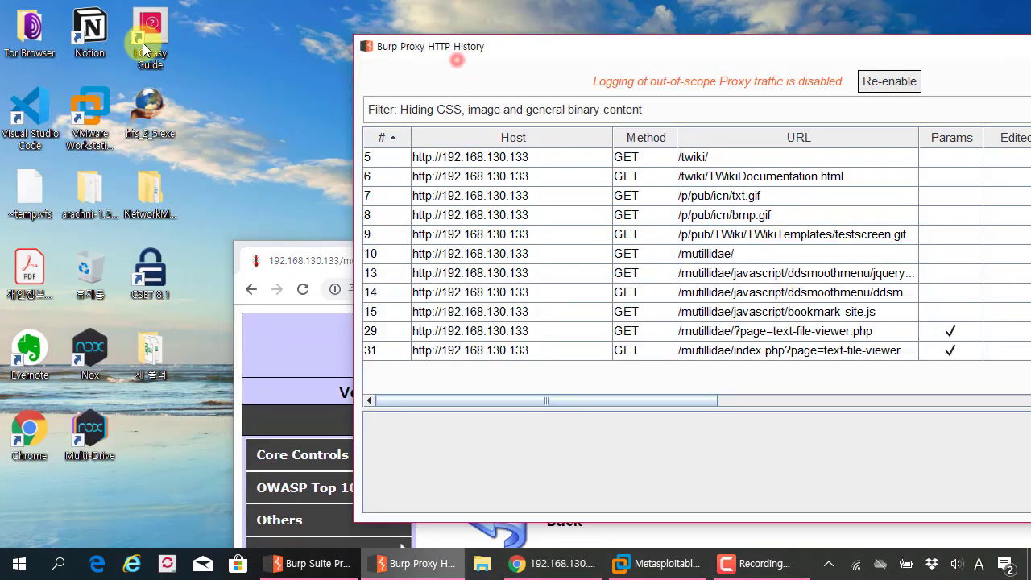
left_click_drag(551, 46, 197, 22)
left_click_drag(833, 245, 894, 109)
mouse_move(434, 373)
left_click(496, 414)
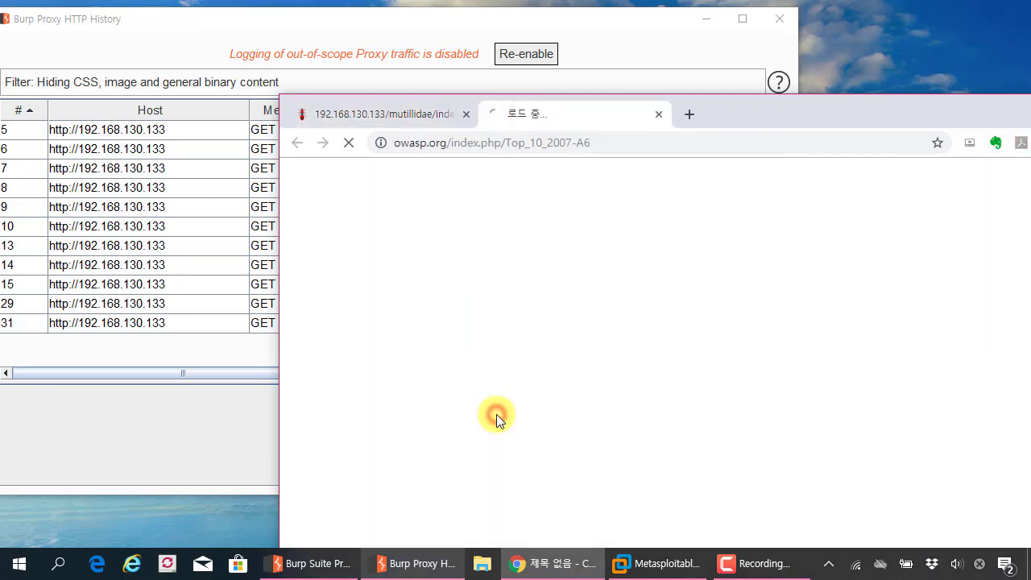
left_click(653, 117)
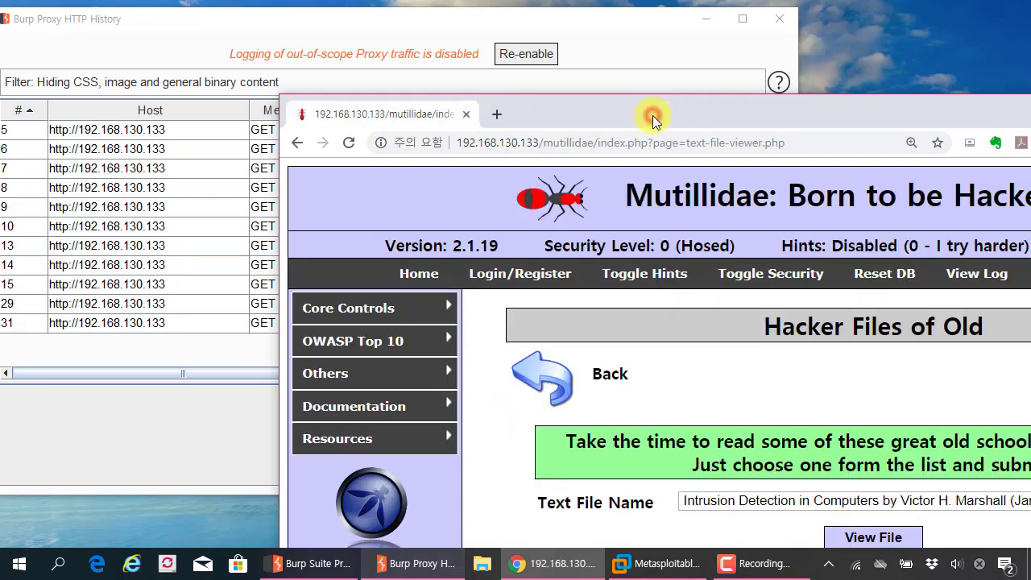
- Reload the Mutillidae text-file-viewer page in the browser and inspect the newly captured request across the separate history window's columns
mouse_move(391, 434)
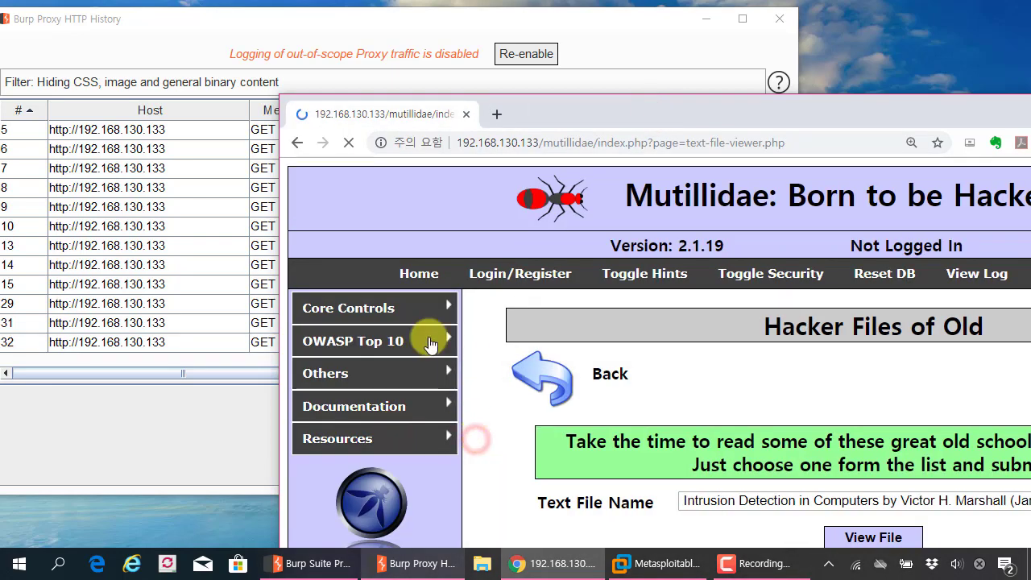
left_click(225, 303)
left_click(229, 339)
scroll(397, 285, "right", 3)
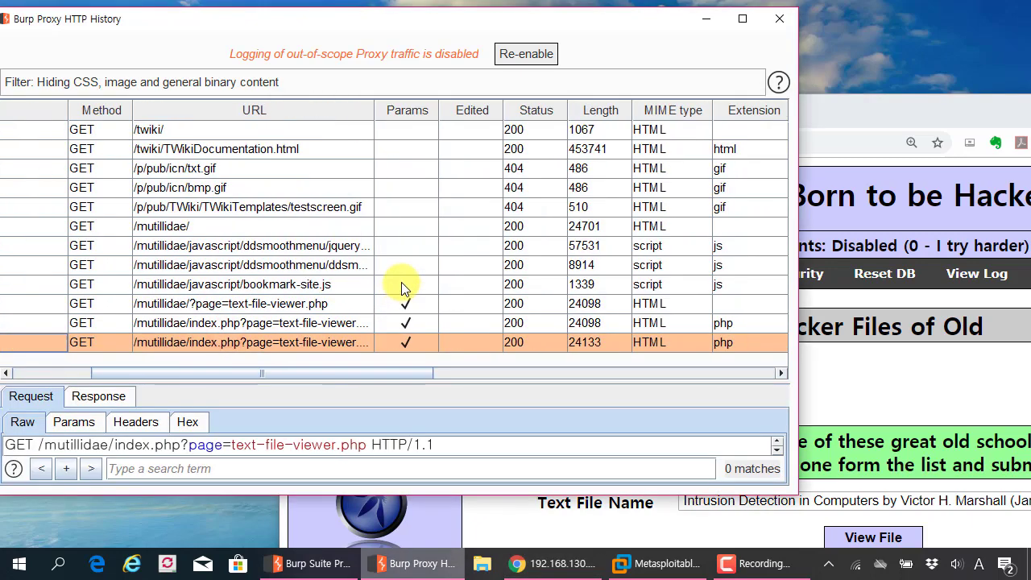
scroll(401, 282, "left", 3)
left_click(830, 103)
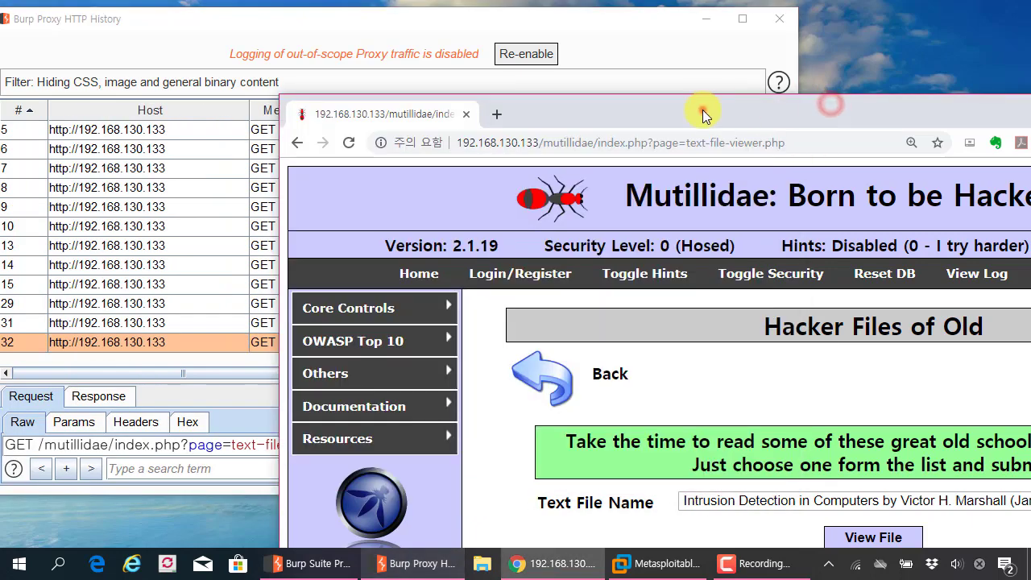
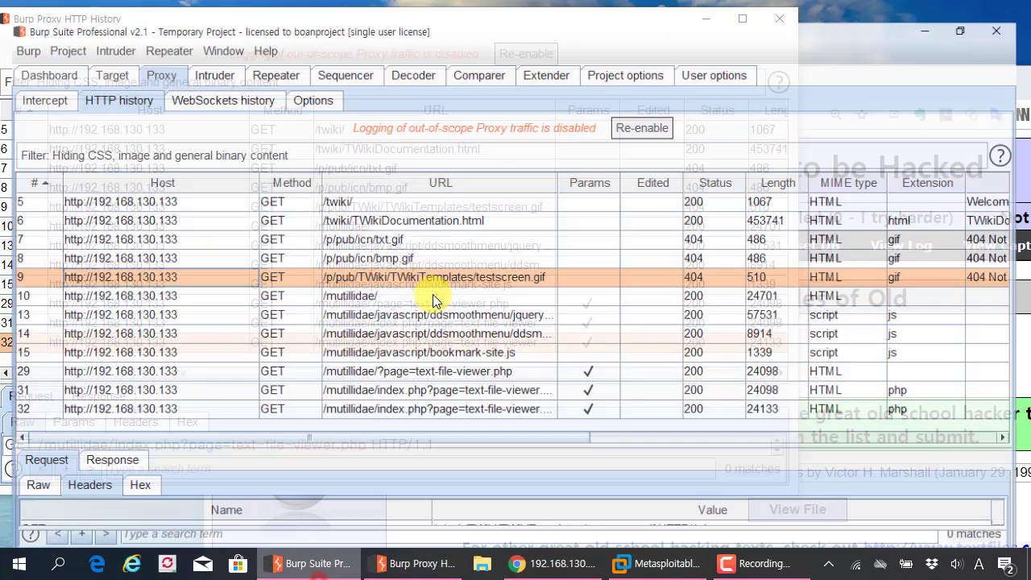
- Review the bmp.gif and testscreen.gif entries across the main history's columns and check the commands offered for an entry
left_click(460, 241)
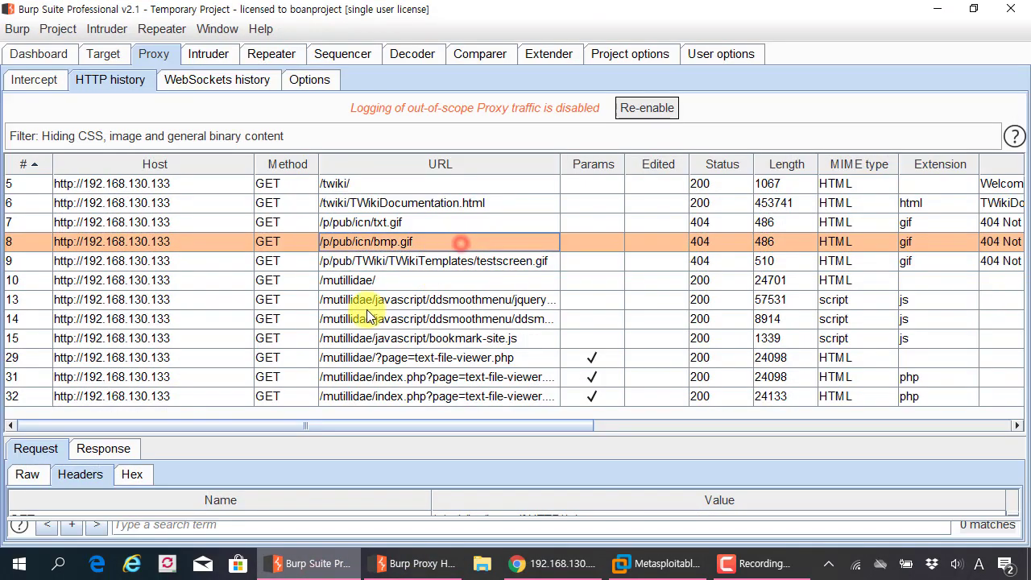
scroll(367, 311, "right", 3)
scroll(366, 317, "left", 3)
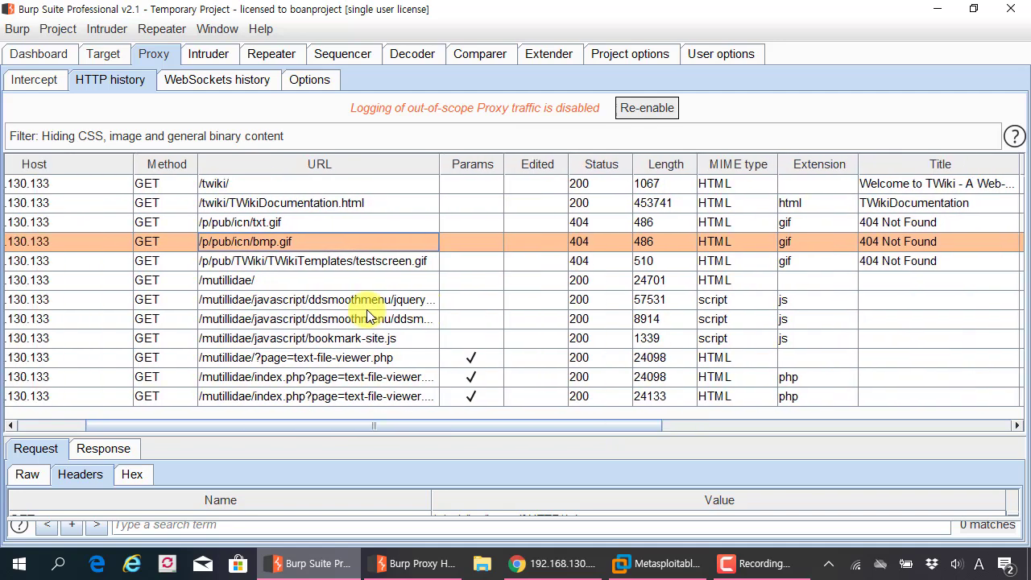
left_click(195, 260)
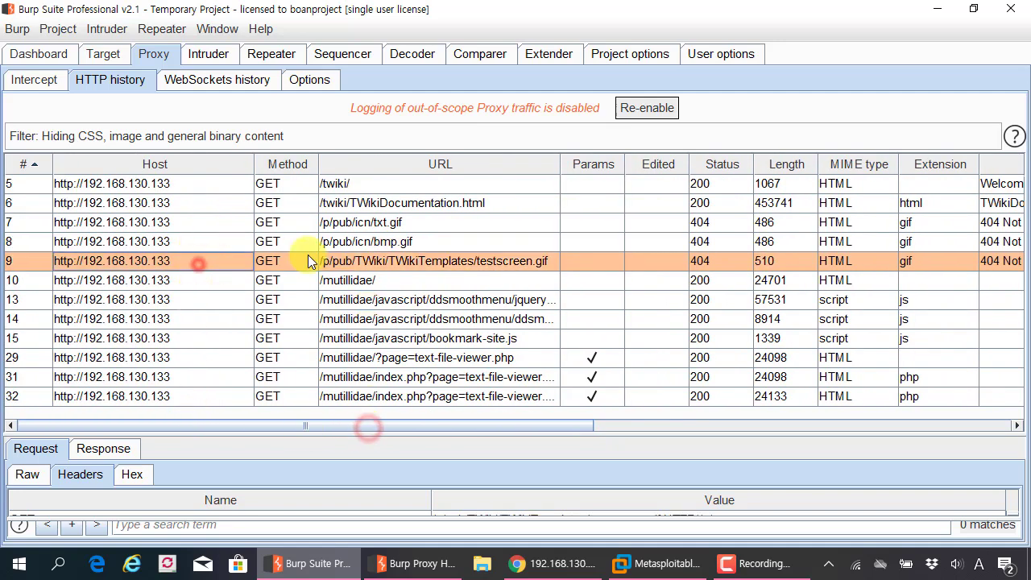
right_click(308, 254)
left_click(262, 241)
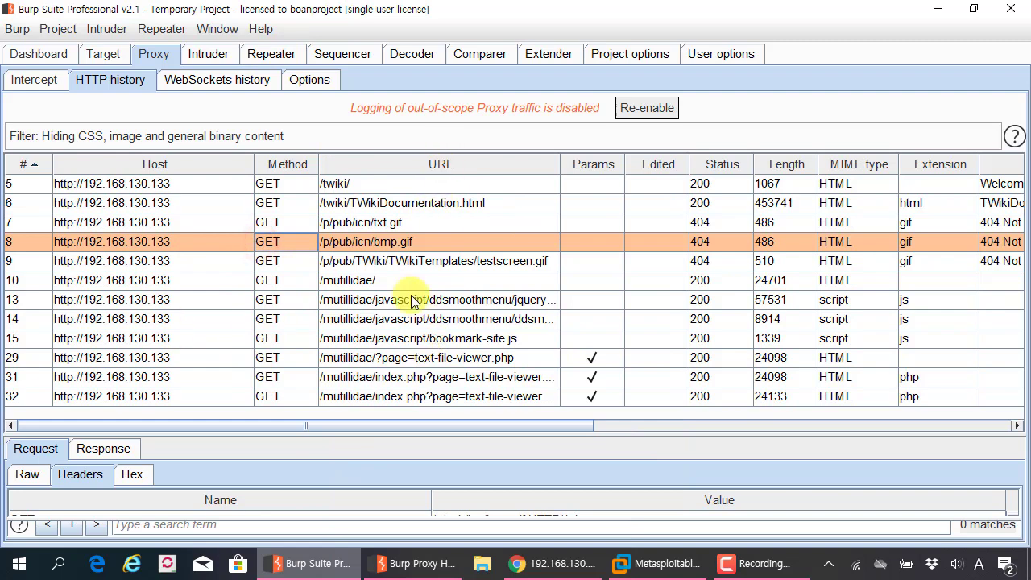
- Enlarge the request details area below the history and browse the Mutillidae entries, ending on entry 31
left_click(393, 318)
left_click_drag(423, 435, 424, 402)
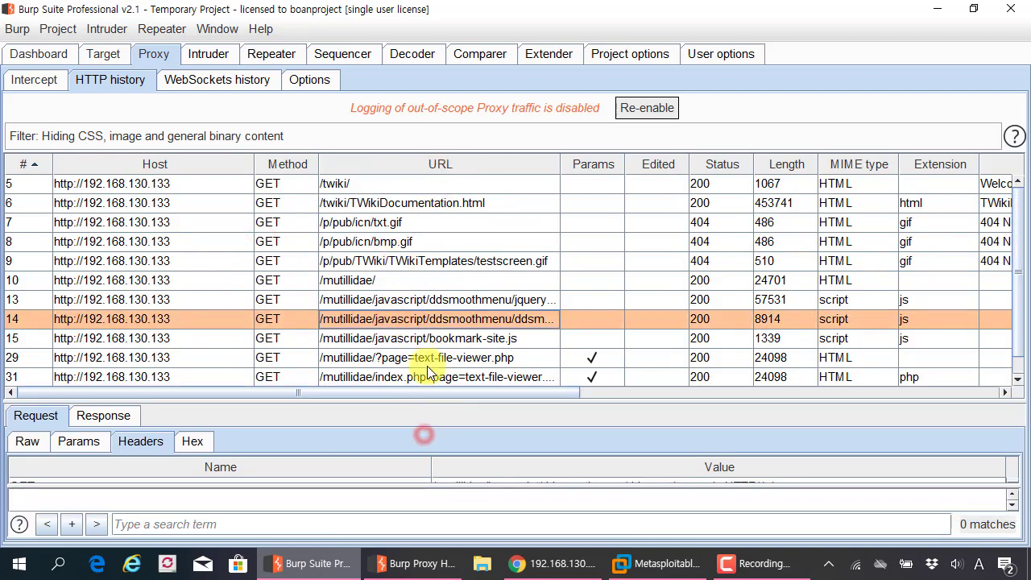
left_click(422, 280)
scroll(423, 283, "down", 1)
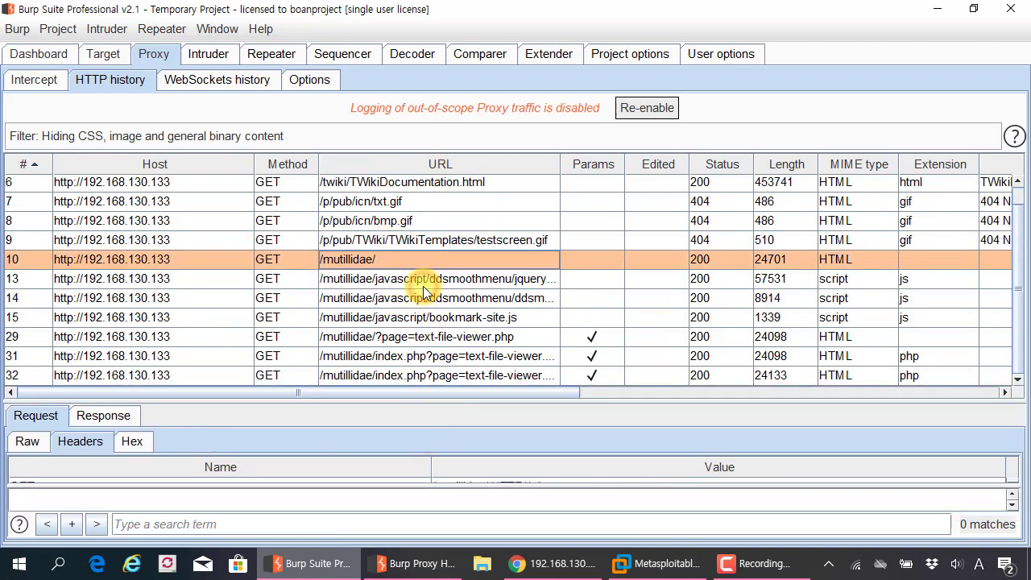
left_click(363, 298)
left_click(483, 317)
left_click(488, 355)
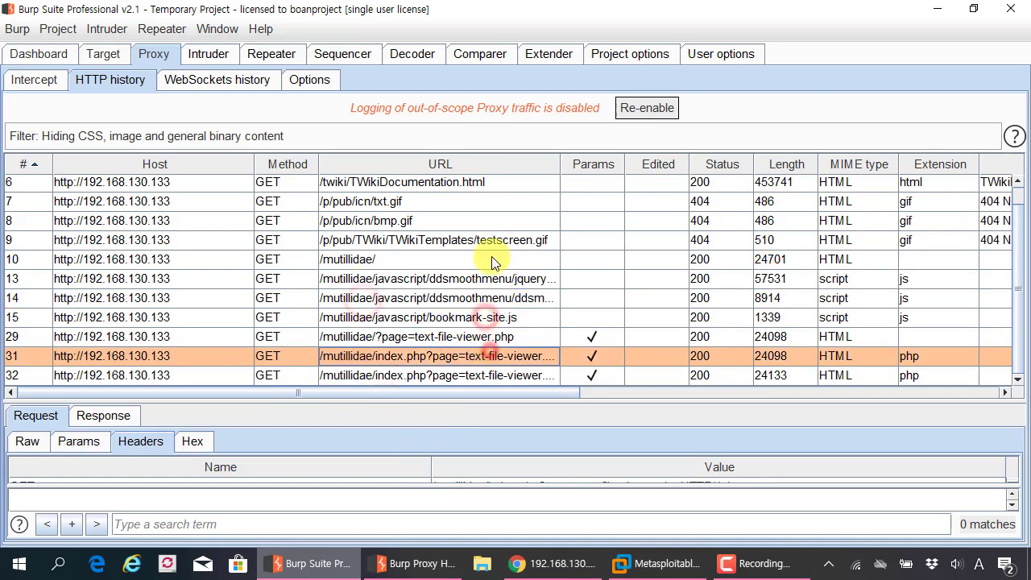
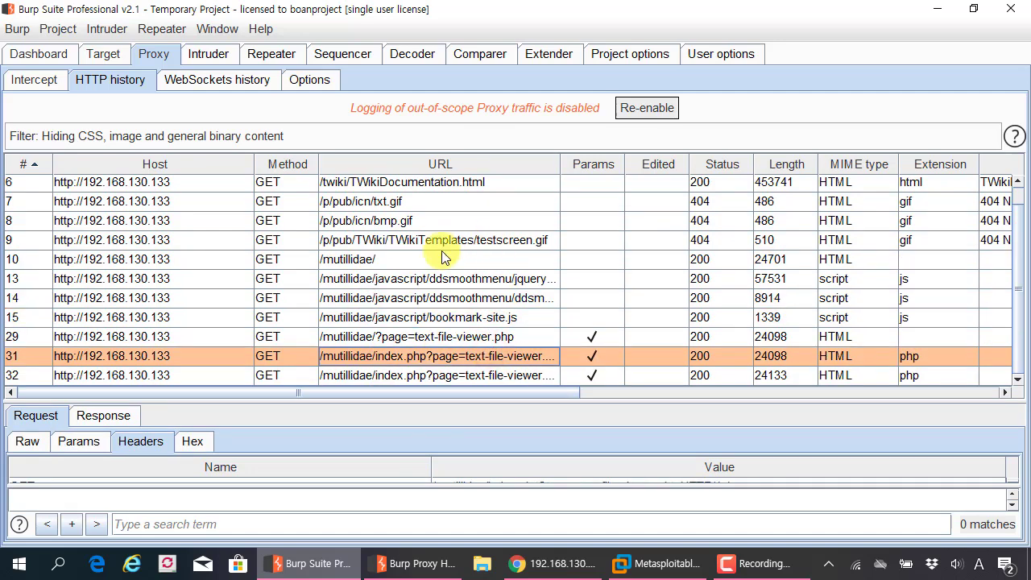
- Select all history entries, review the commands offered for multiple items, and return to selecting only the jquery script entry
left_click(448, 244)
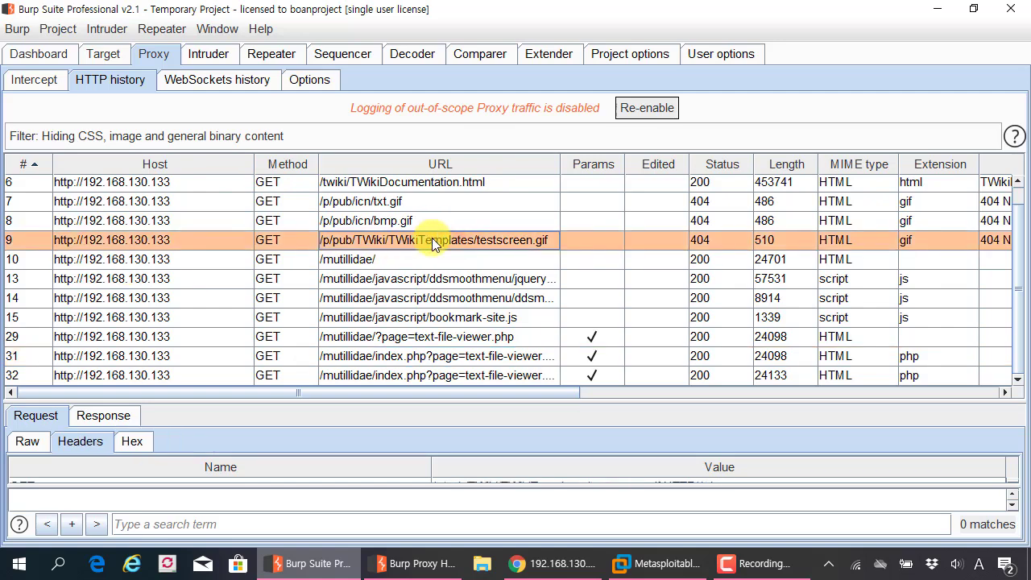
key("ctrl+a")
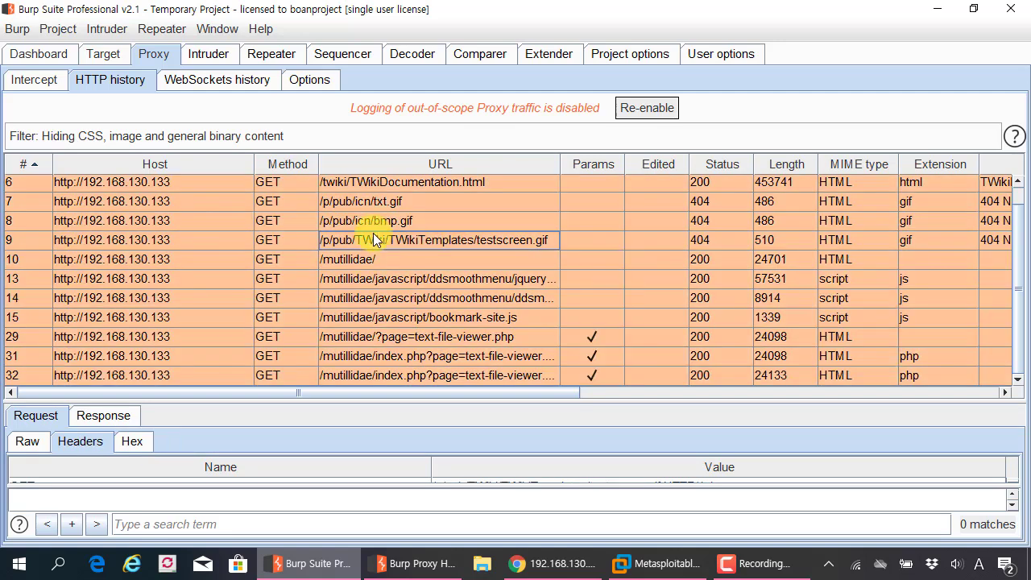
right_click(373, 239)
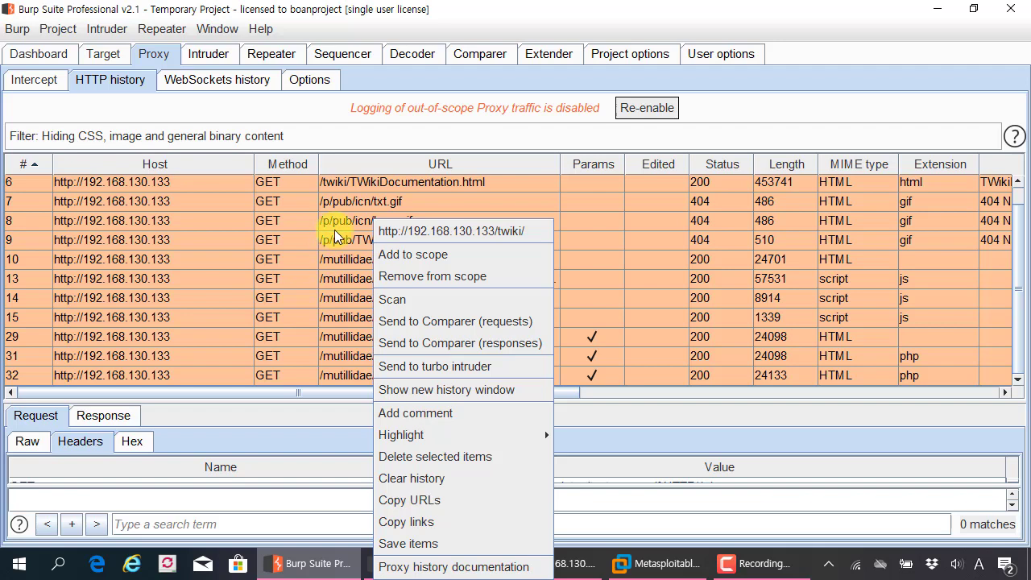
left_click(335, 230)
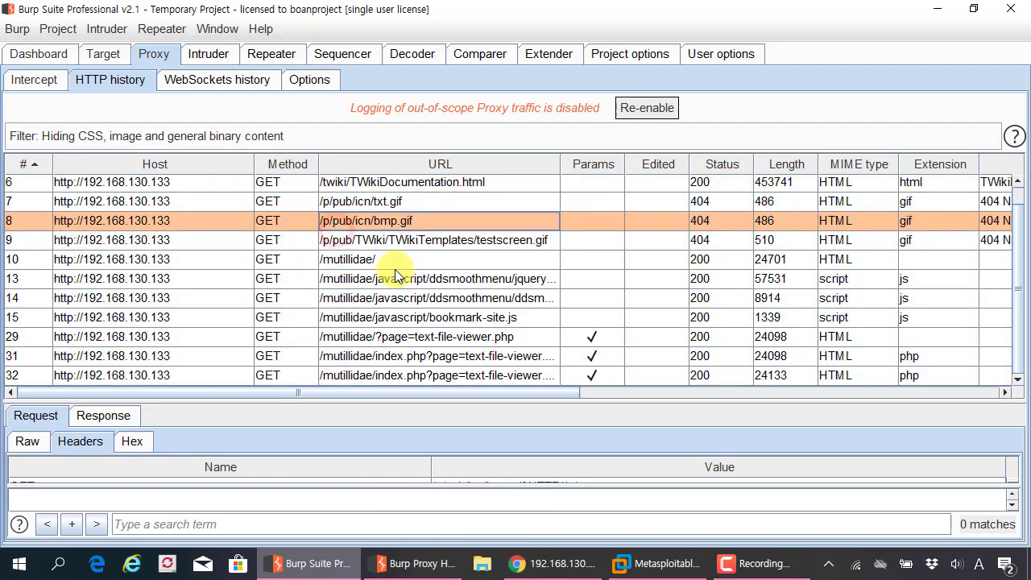
left_click(394, 277)
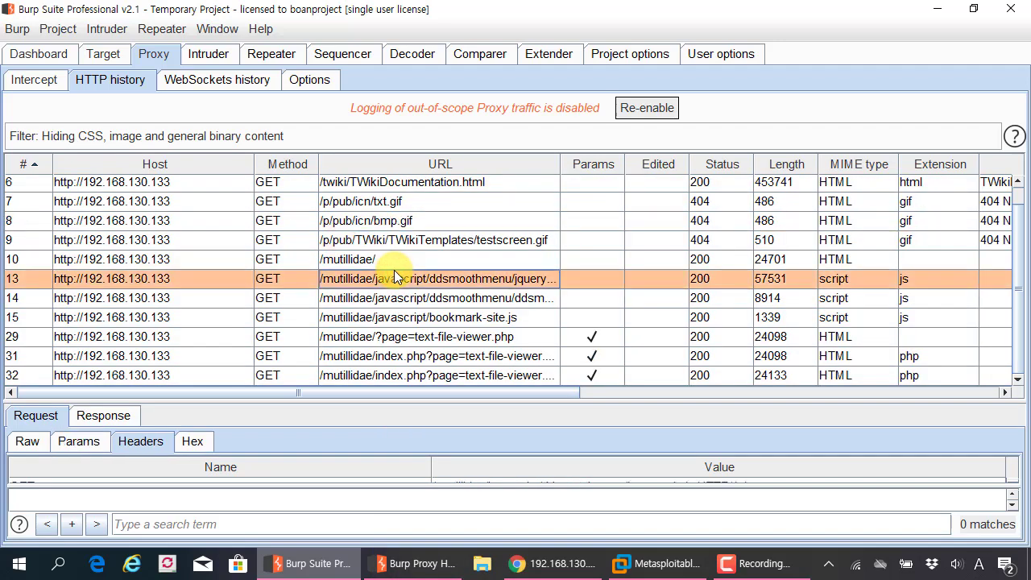